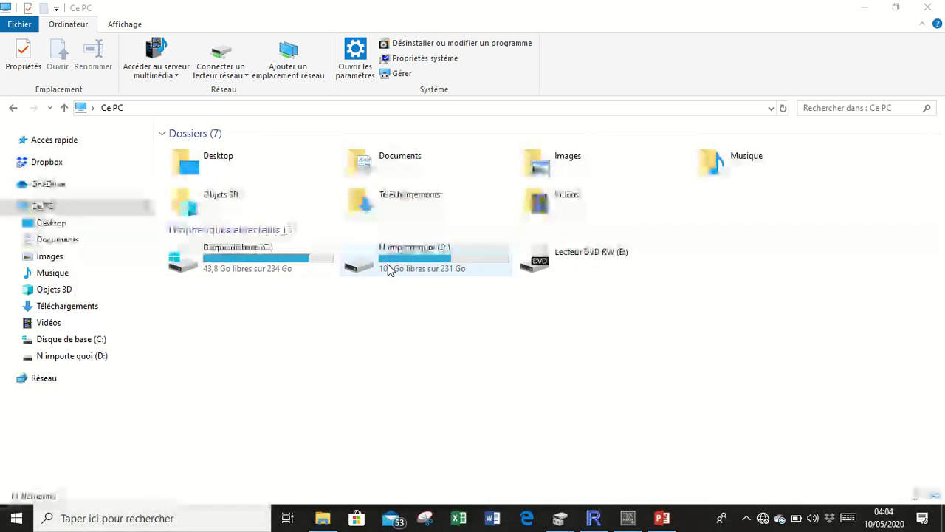
Search Windows for "GESTION DES" and open the hard disk partition management utility
{"action": "key", "text": "super+x"}
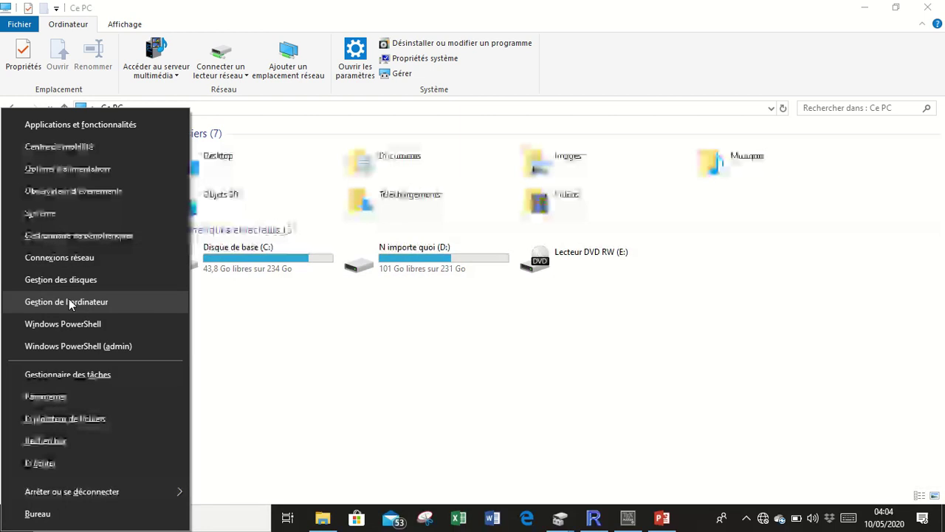
{"action": "left_click", "coordinate": [348, 356]}
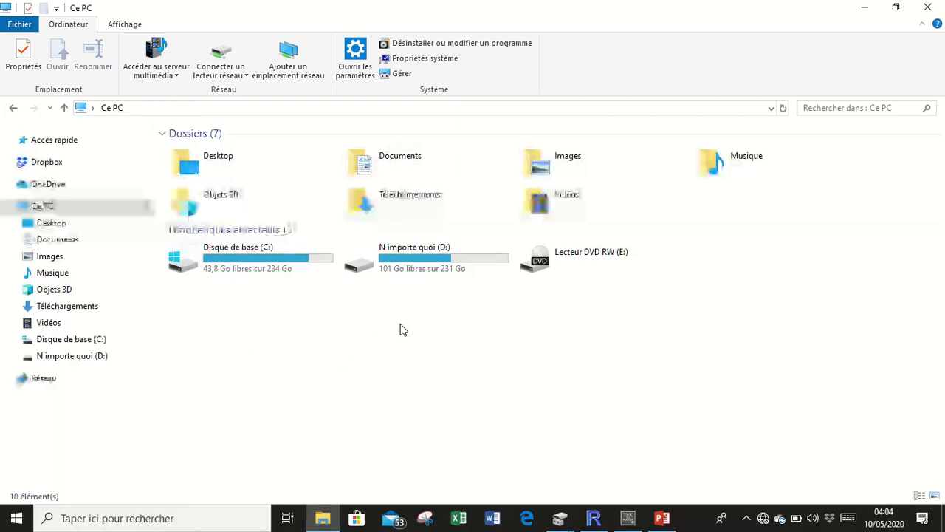
{"action": "key", "text": "super"}
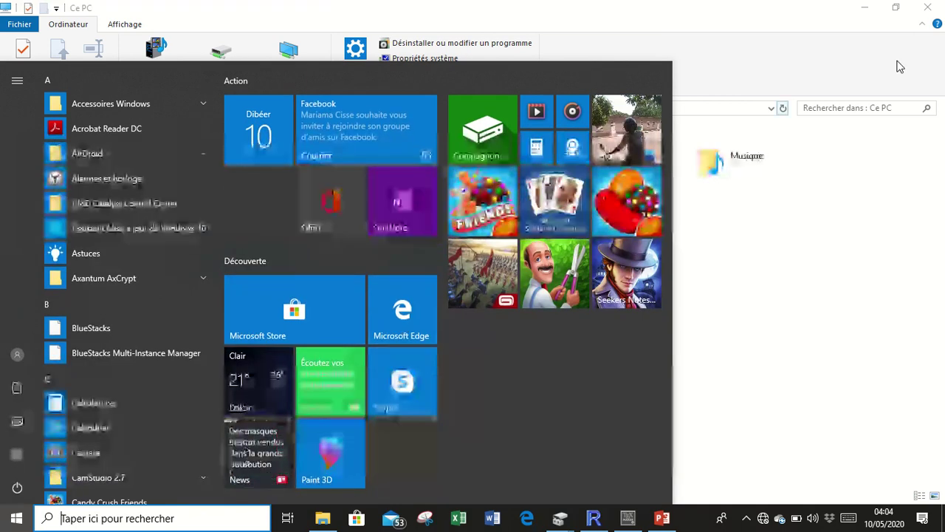
{"action": "type", "text": "GESTION "}
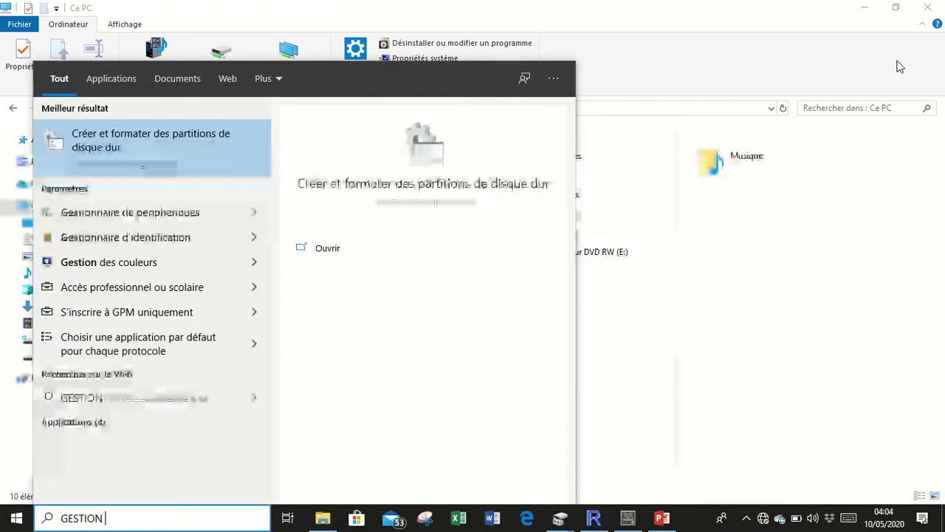
{"action": "type", "text": "DES"}
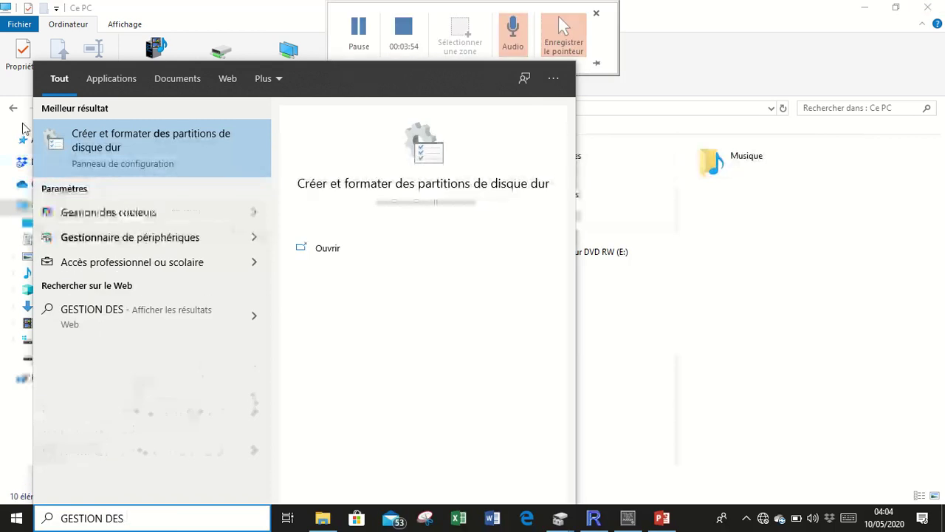
{"action": "left_click", "coordinate": [102, 138]}
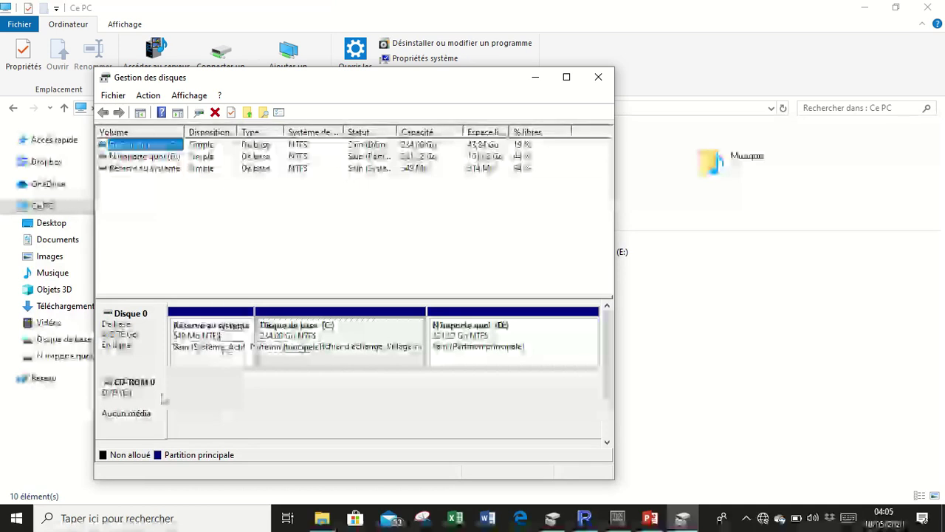
Bring the disk management window back up and start shrinking the N importe quoi (D:) volume
{"action": "left_click", "coordinate": [812, 336]}
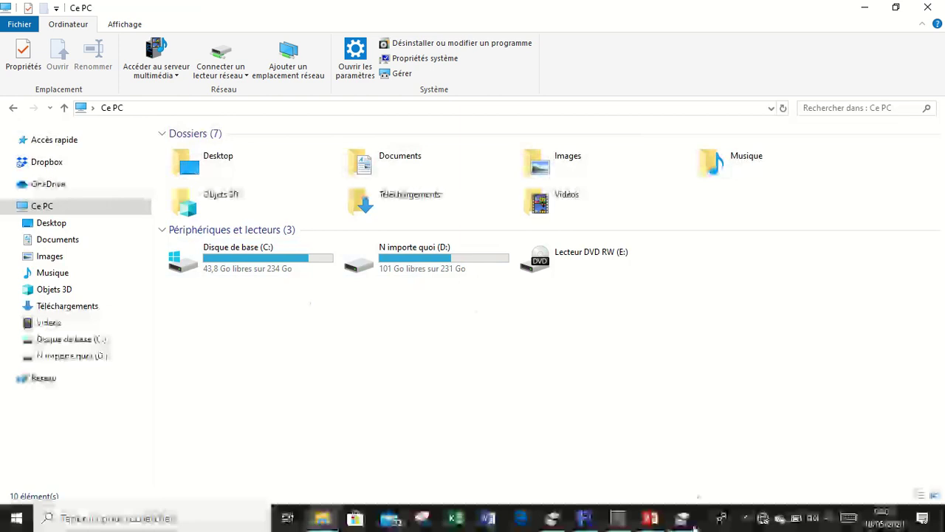
{"action": "left_click", "coordinate": [685, 520]}
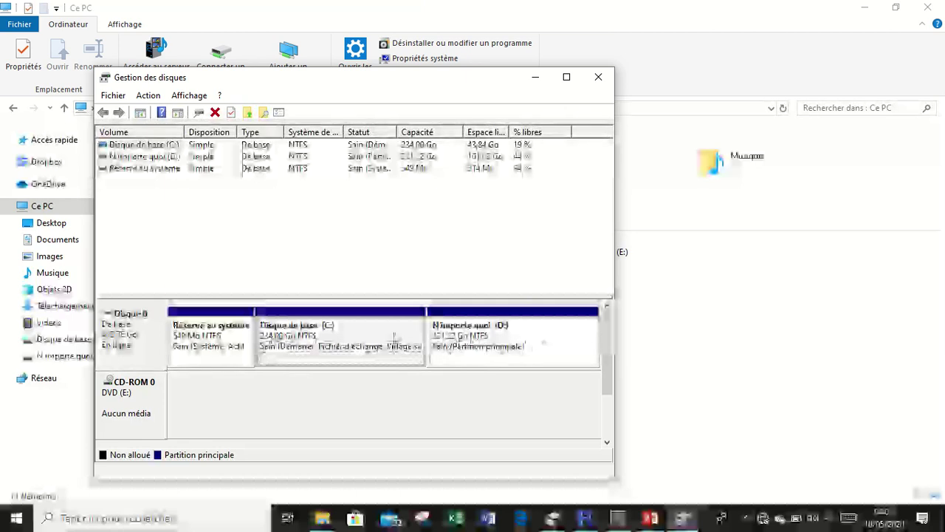
{"action": "left_click", "coordinate": [486, 358]}
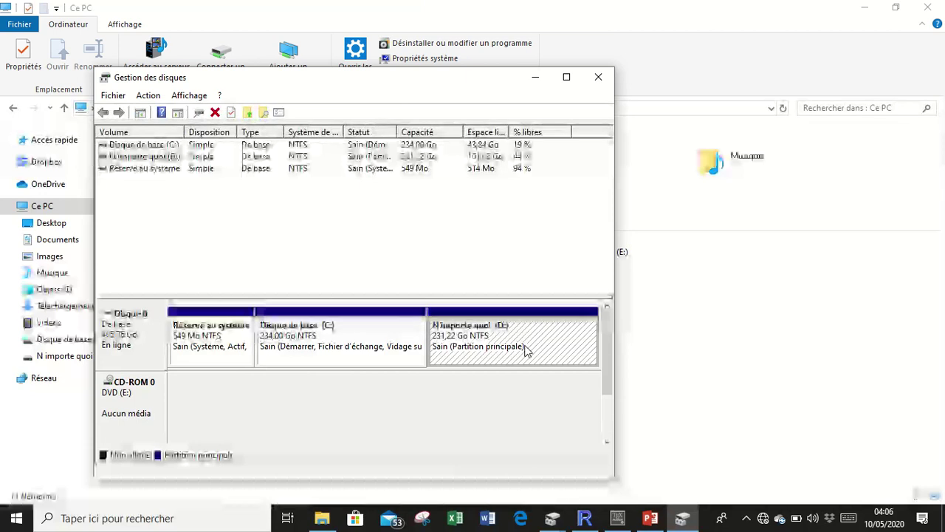
{"action": "right_click", "coordinate": [524, 351]}
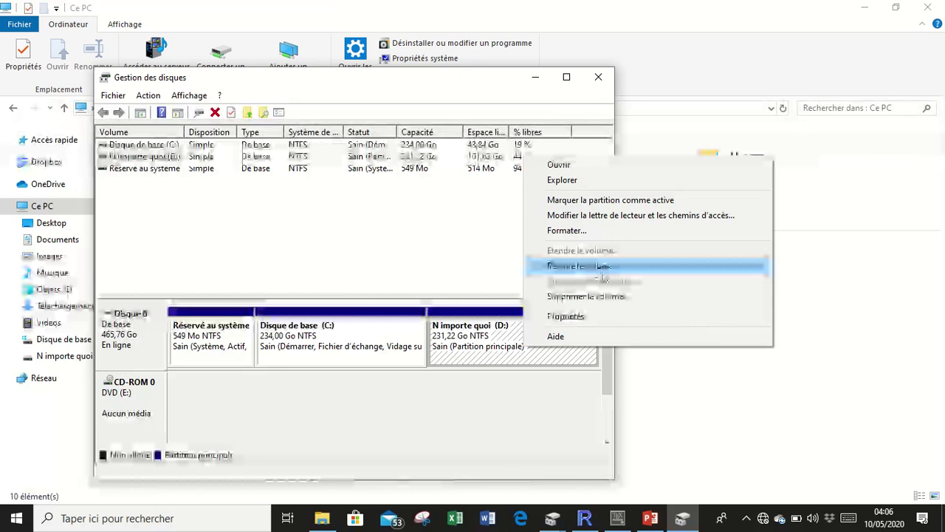
{"action": "left_click", "coordinate": [601, 270]}
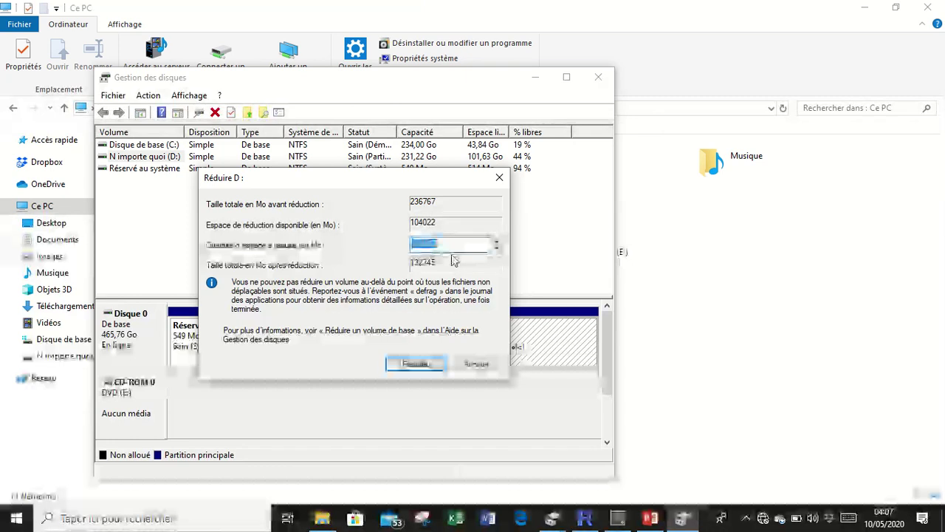
Switch to the Windows Calculator and compute 124 × 80
{"action": "mouse_move", "coordinate": [674, 527]}
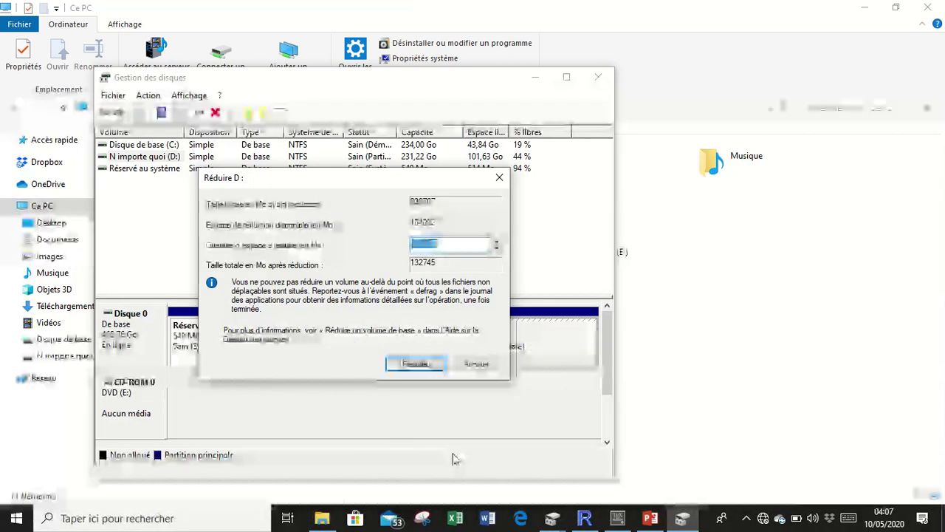
{"action": "key", "text": "super"}
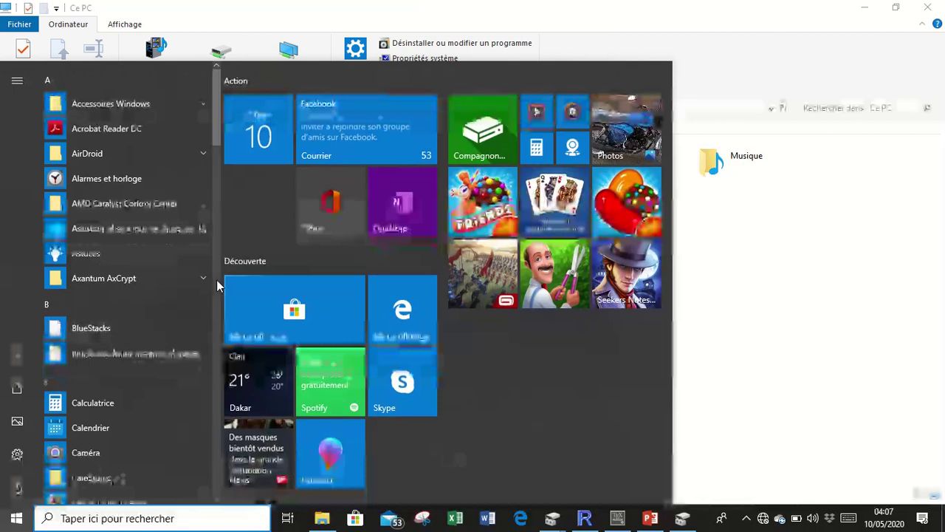
{"action": "left_click", "coordinate": [98, 411]}
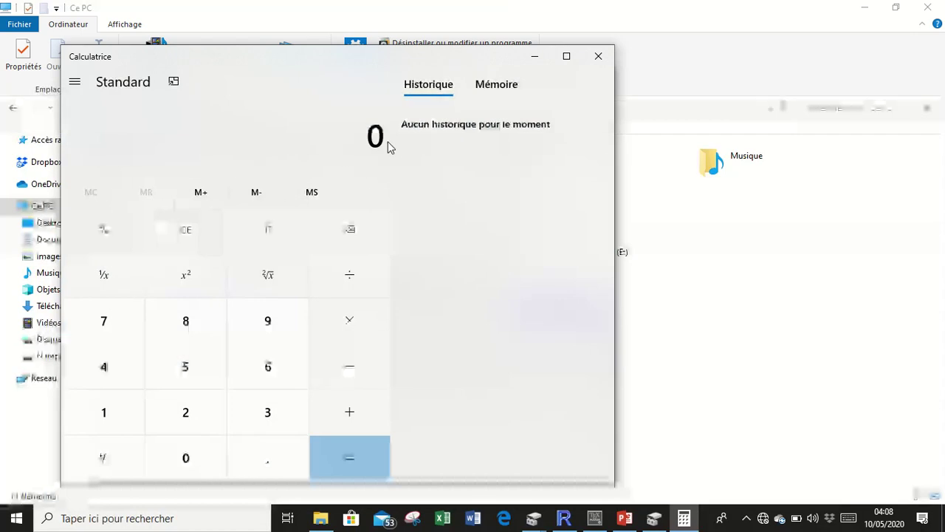
{"action": "key", "text": "1"}
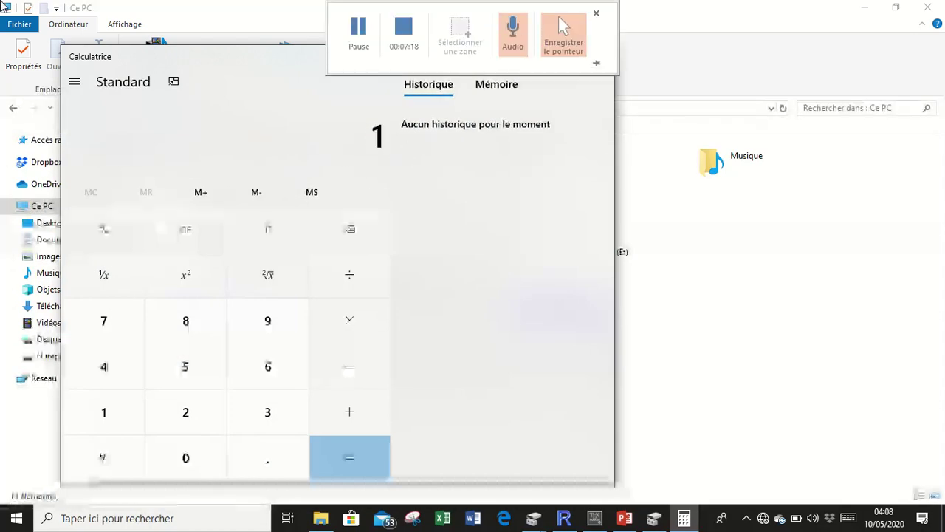
{"action": "key", "text": "2"}
{"action": "key", "text": "4"}
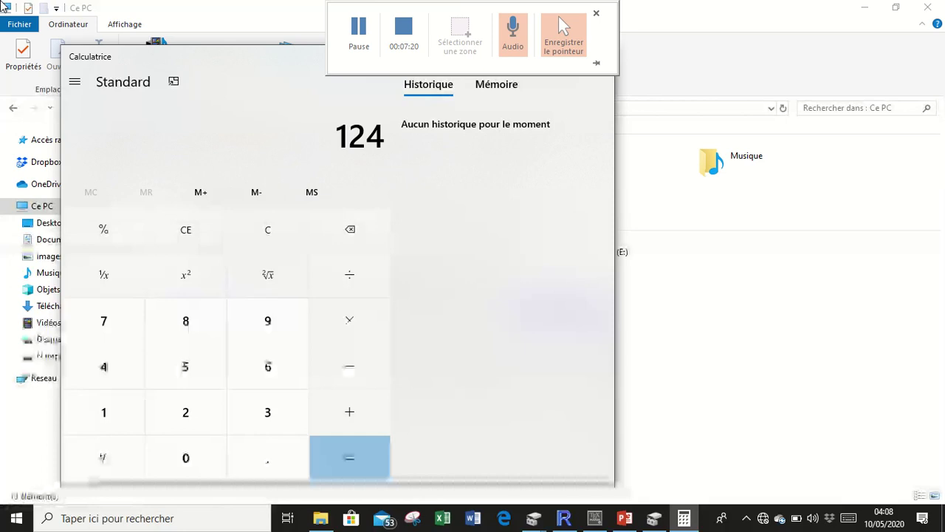
{"action": "key", "text": "asterisk"}
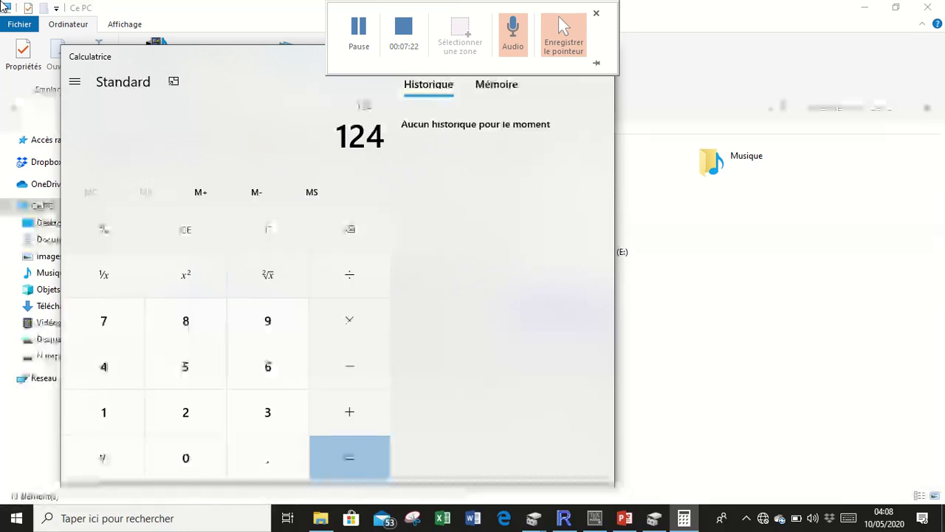
{"action": "key", "text": "8"}
{"action": "key", "text": "0"}
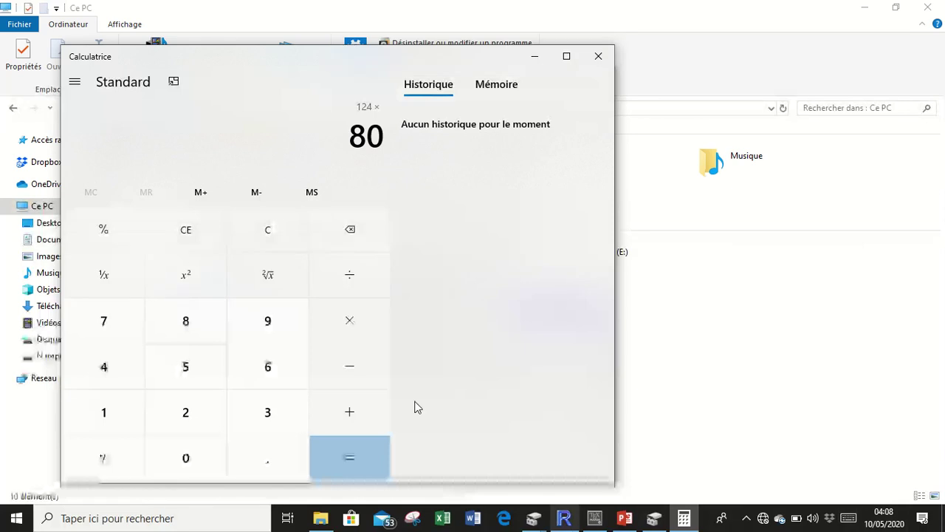
{"action": "left_click", "coordinate": [375, 458]}
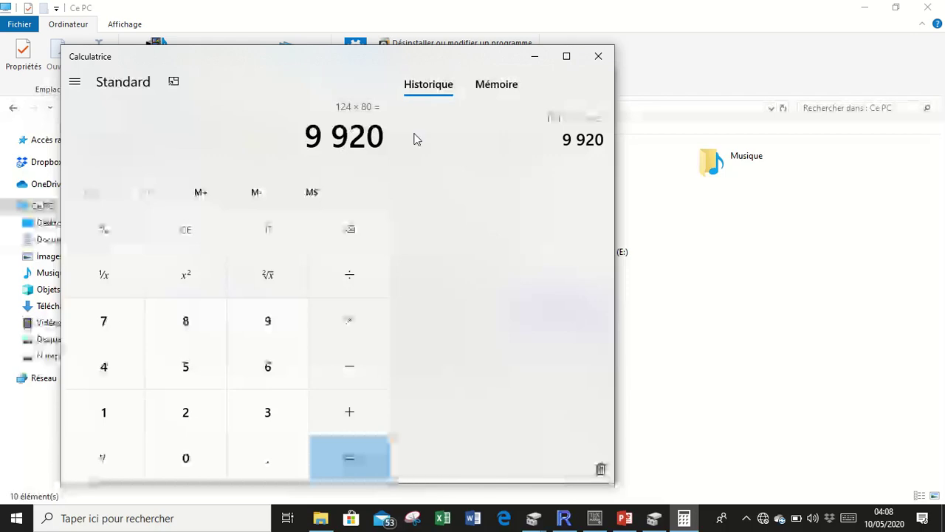
Close the calculator and set the amount of space to shrink on D: to 9920 MB
{"action": "left_click", "coordinate": [598, 57]}
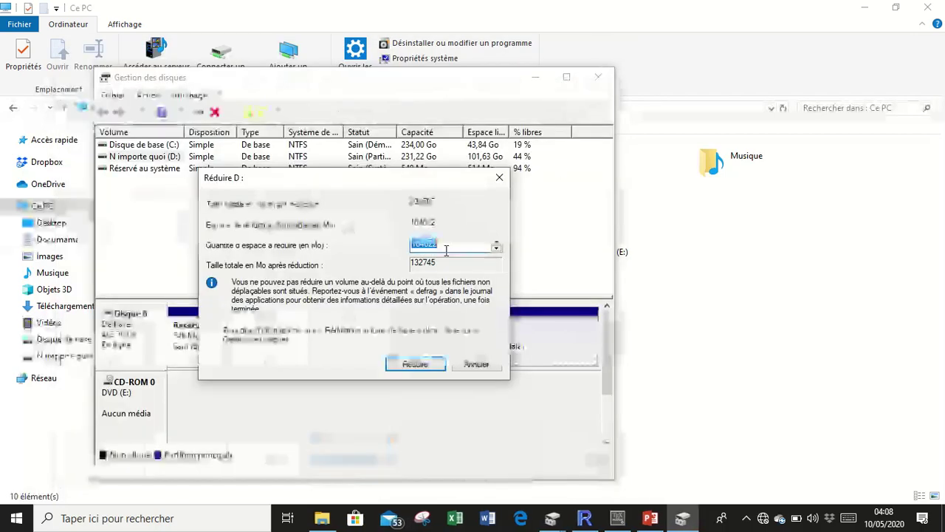
{"action": "key", "text": "BackSpace"}
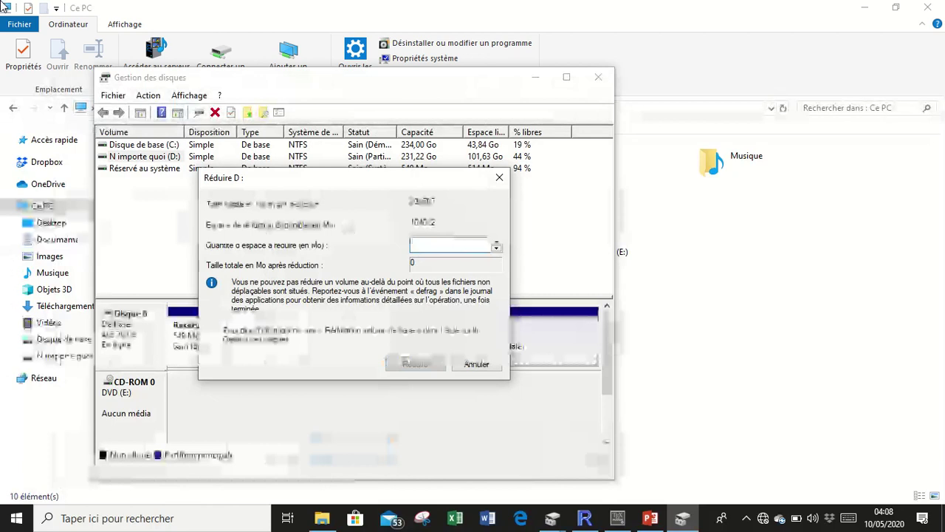
{"action": "type", "text": "9920"}
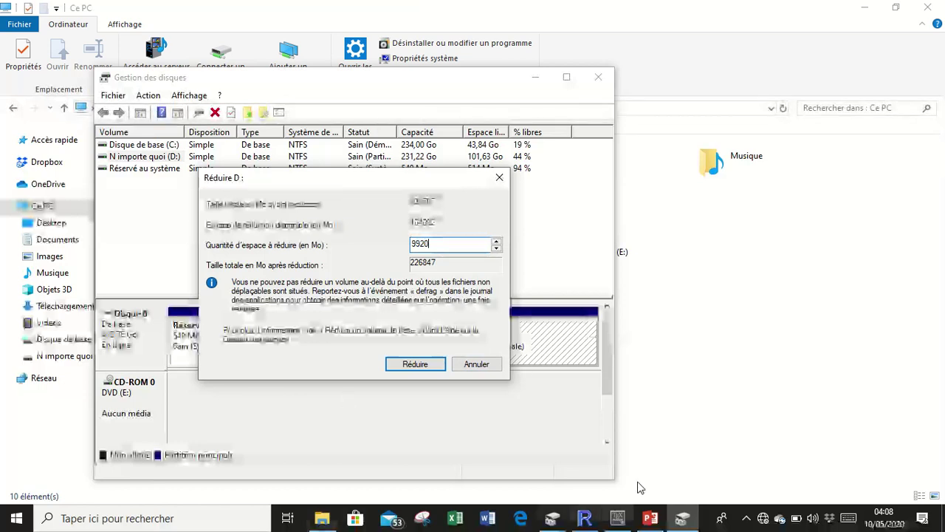
Reopen the Windows Calculator and multiply 1024 by 80 to convert 80 GB into megabytes
{"action": "key", "text": "super"}
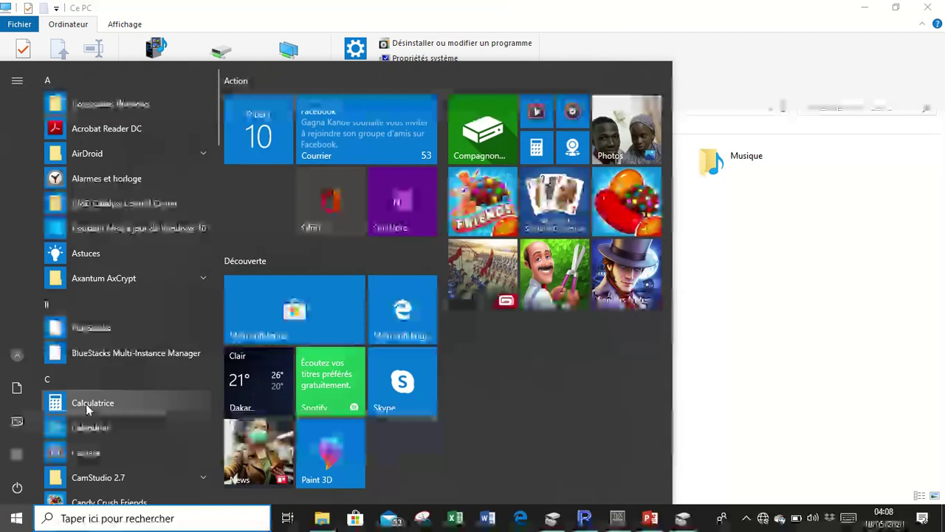
{"action": "key", "text": "Escape"}
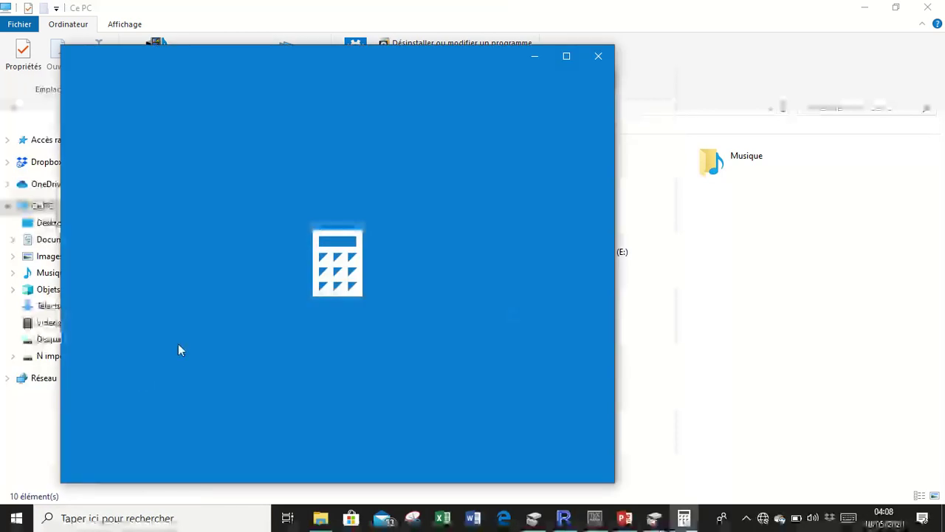
{"action": "left_click", "coordinate": [137, 410]}
{"action": "left_click", "coordinate": [185, 410]}
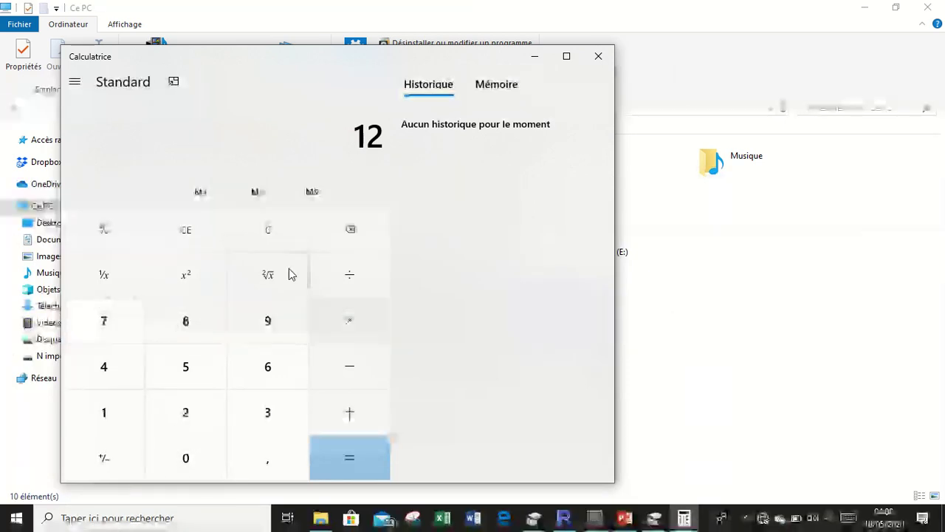
{"action": "left_click", "coordinate": [340, 237]}
{"action": "left_click", "coordinate": [188, 456]}
{"action": "left_click", "coordinate": [158, 421]}
{"action": "left_click", "coordinate": [106, 375]}
{"action": "left_click", "coordinate": [368, 323]}
{"action": "left_click", "coordinate": [184, 321]}
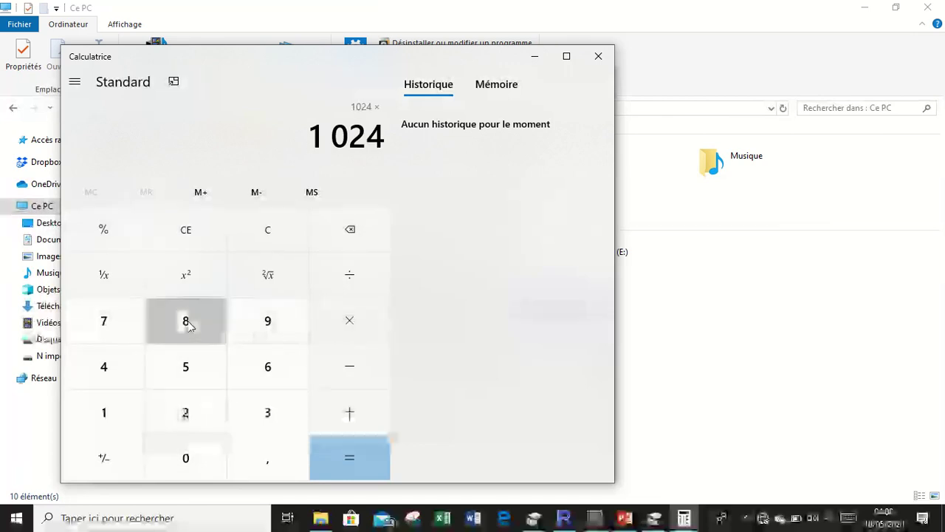
{"action": "left_click", "coordinate": [201, 466]}
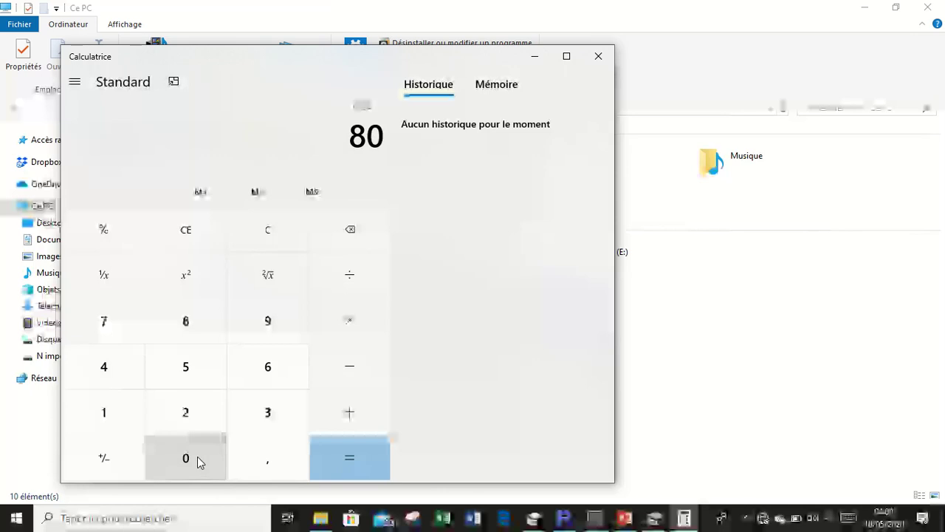
{"action": "left_click", "coordinate": [334, 468]}
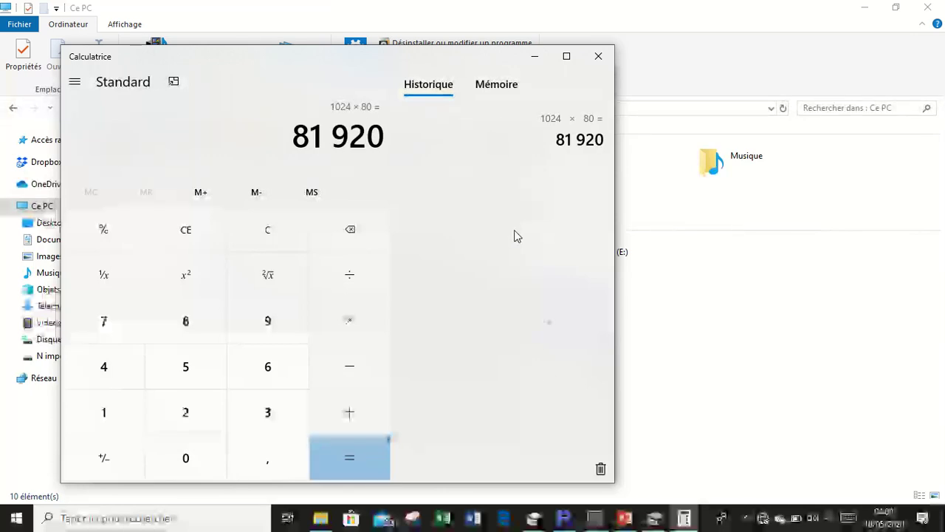
Close the calculator and shrink the D: volume by 81920 MB
{"action": "left_click", "coordinate": [598, 56]}
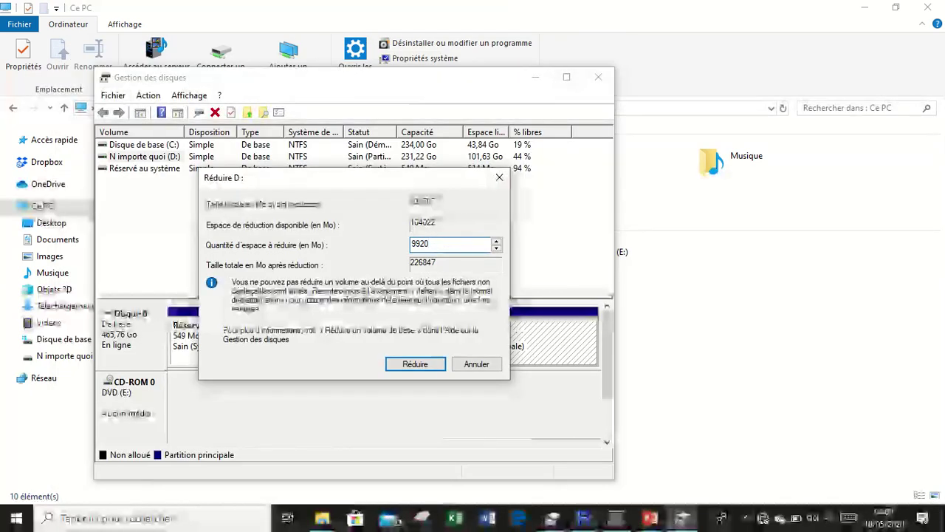
{"action": "key", "text": "BackSpace"}
{"action": "key", "text": "BackSpace"}
{"action": "key", "text": "BackSpace"}
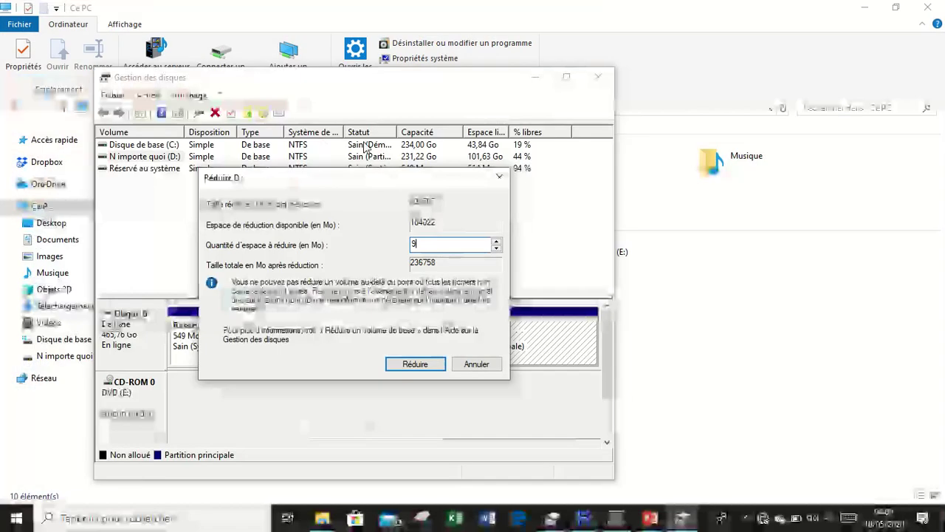
{"action": "key", "text": "BackSpace"}
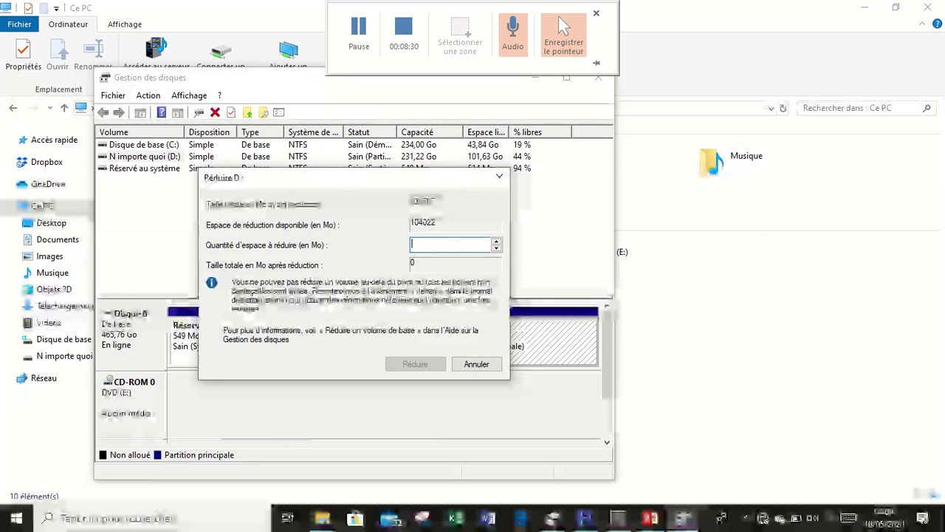
{"action": "type", "text": "81"}
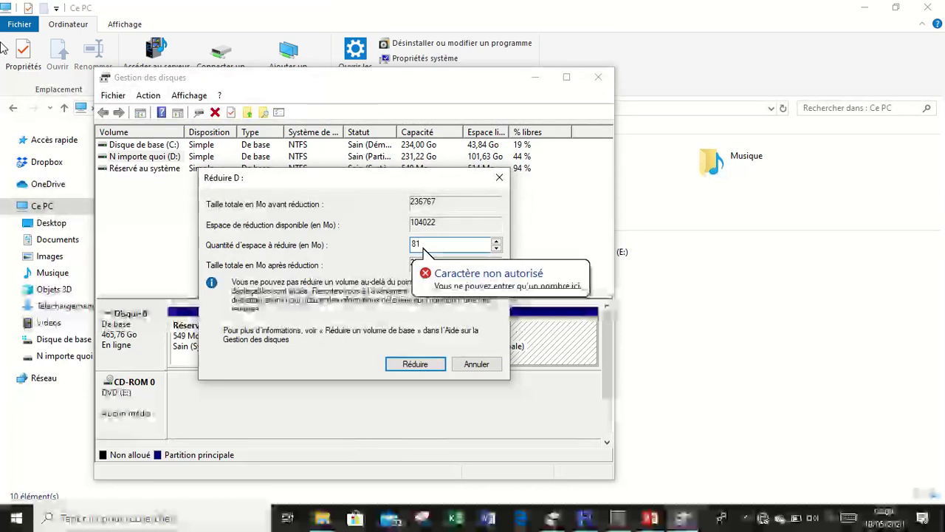
{"action": "type", "text": "9"}
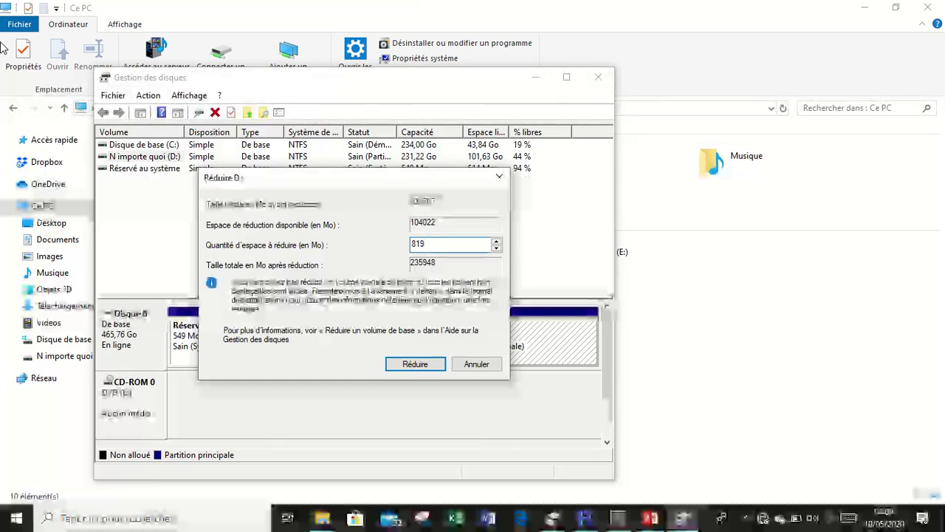
{"action": "type", "text": "0"}
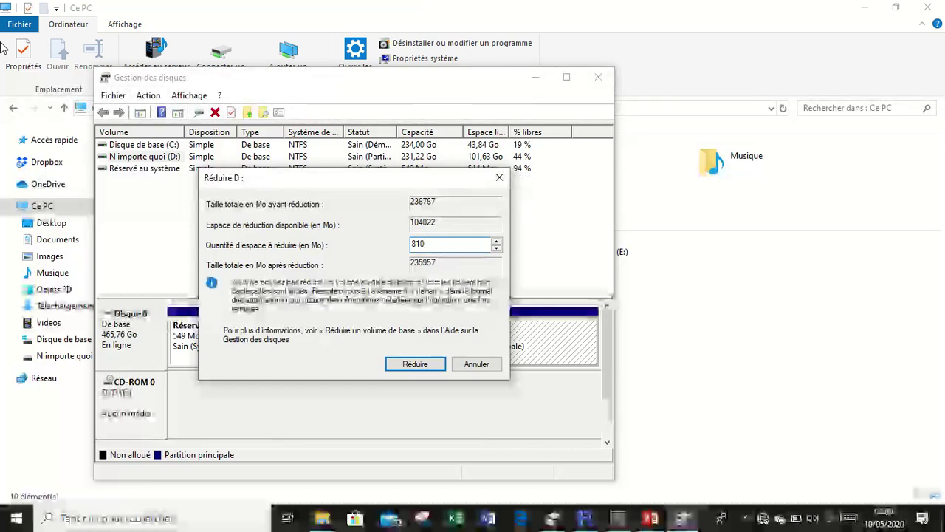
{"action": "type", "text": "20"}
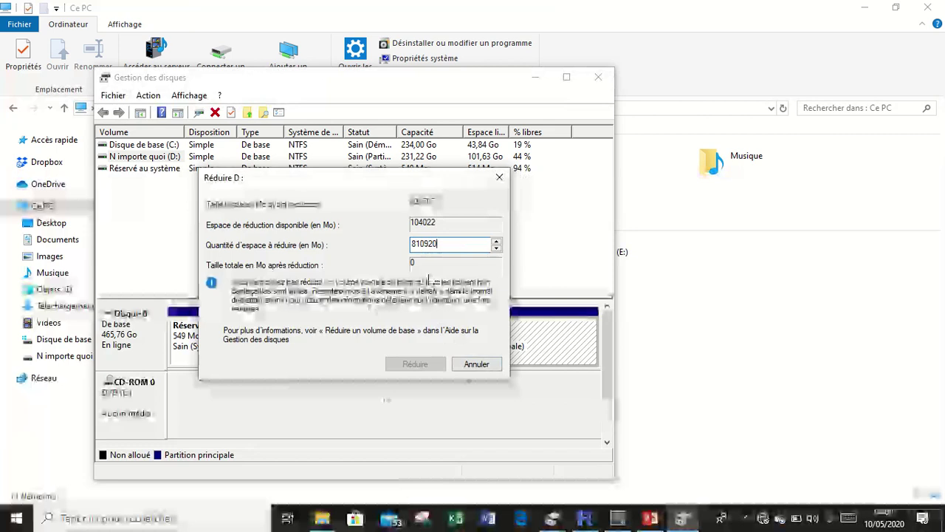
{"action": "mouse_move", "coordinate": [354, 6]}
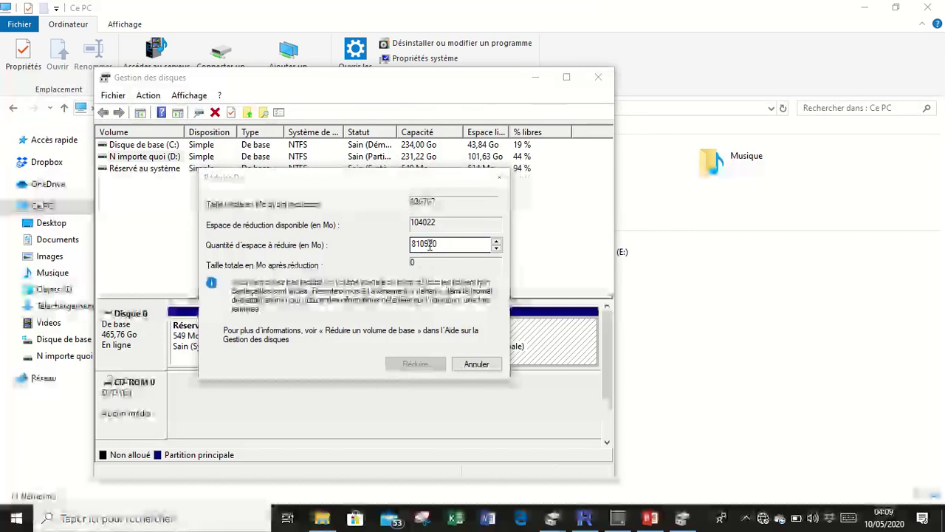
{"action": "key", "text": "BackSpace"}
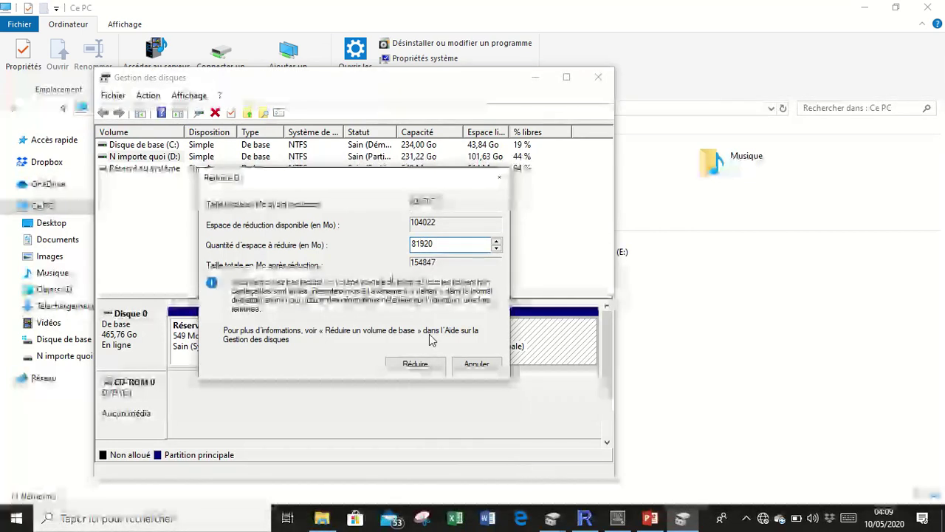
{"action": "left_click", "coordinate": [418, 364]}
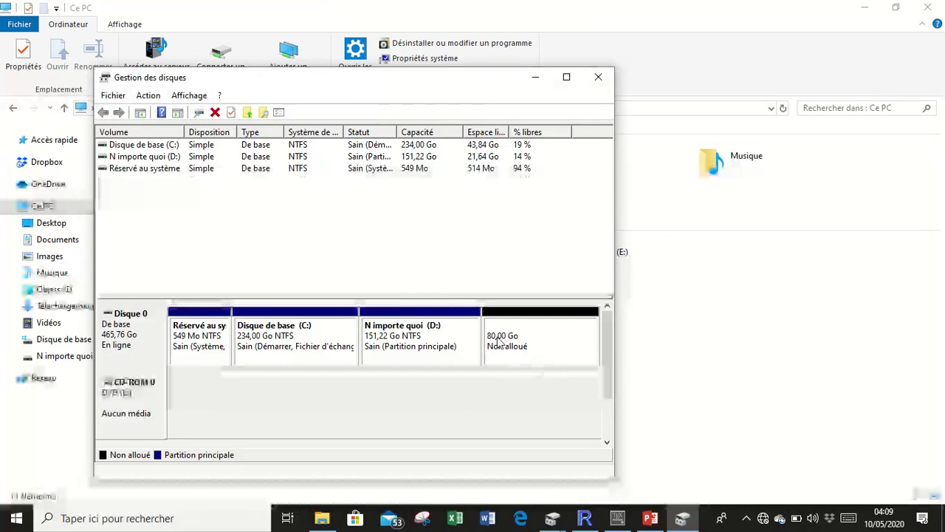
Start a new simple volume on the 80 GB unallocated space, keeping the full 81920 MB size and assigning drive letter F
{"action": "left_click", "coordinate": [704, 281]}
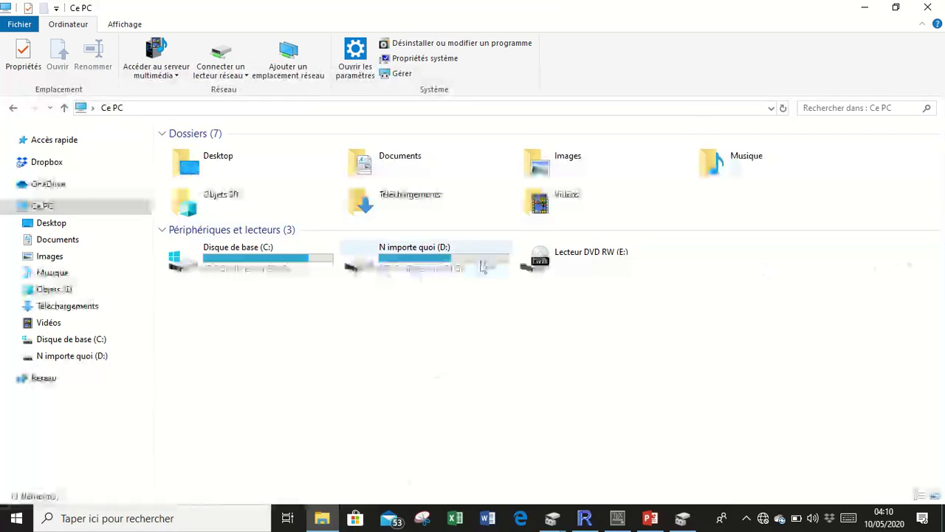
{"action": "left_click", "coordinate": [681, 517]}
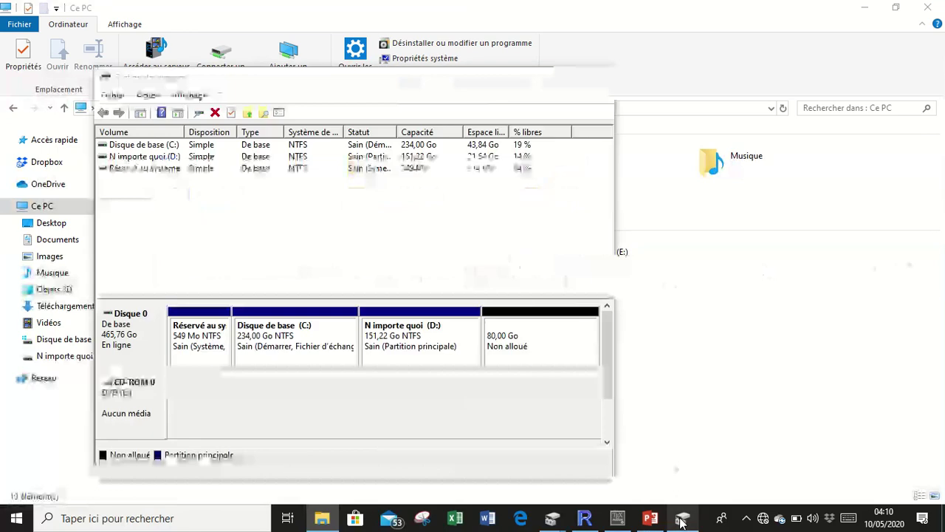
{"action": "right_click", "coordinate": [549, 347]}
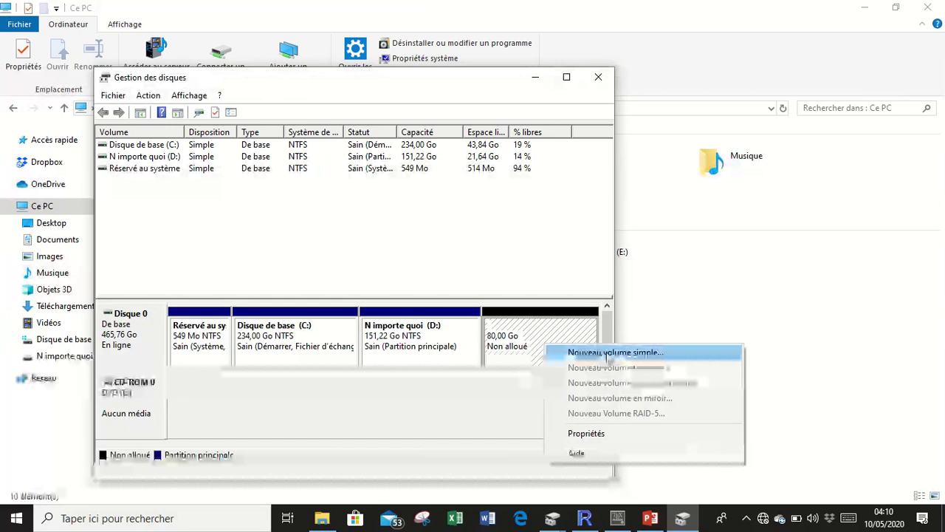
{"action": "left_click", "coordinate": [576, 352]}
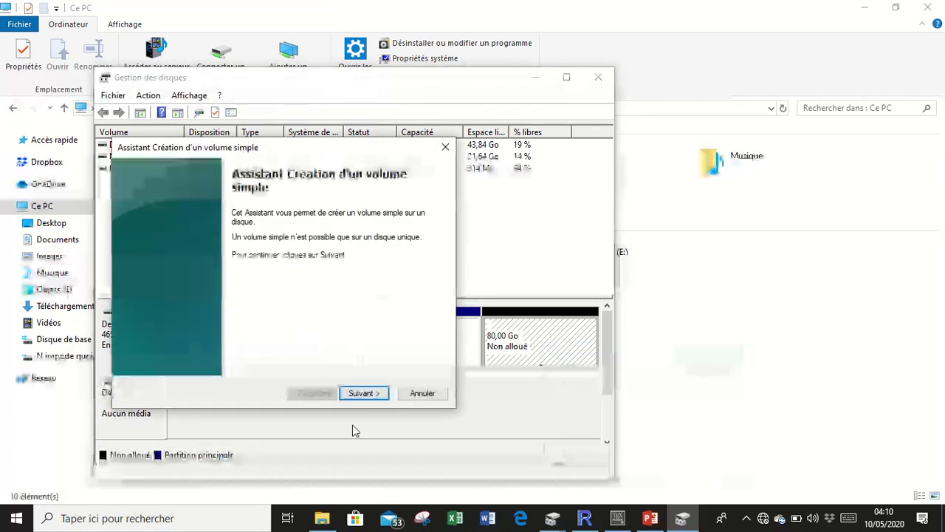
{"action": "left_click", "coordinate": [360, 395]}
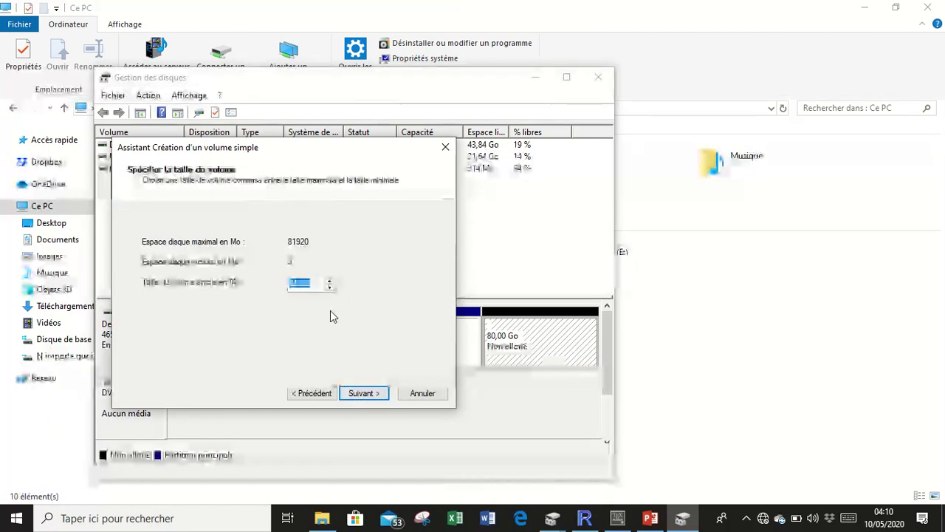
{"action": "left_click", "coordinate": [359, 395]}
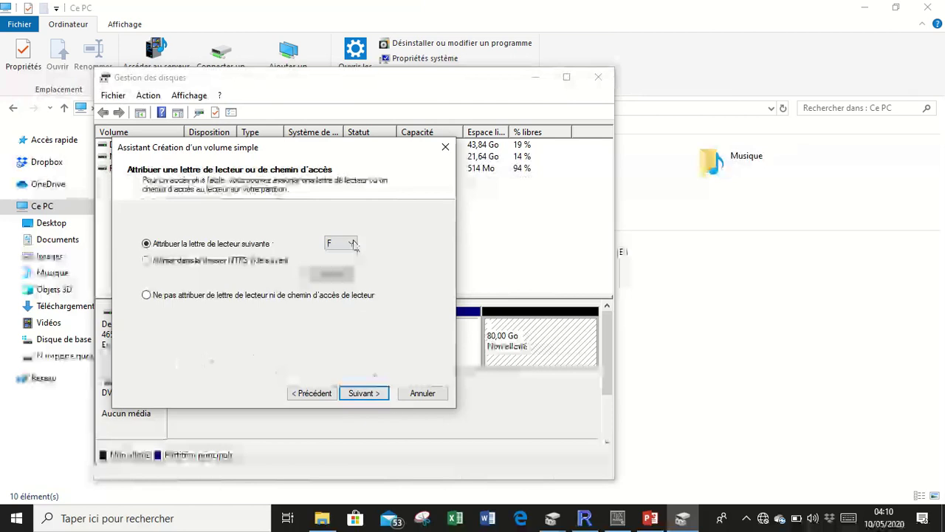
{"action": "left_click", "coordinate": [355, 393]}
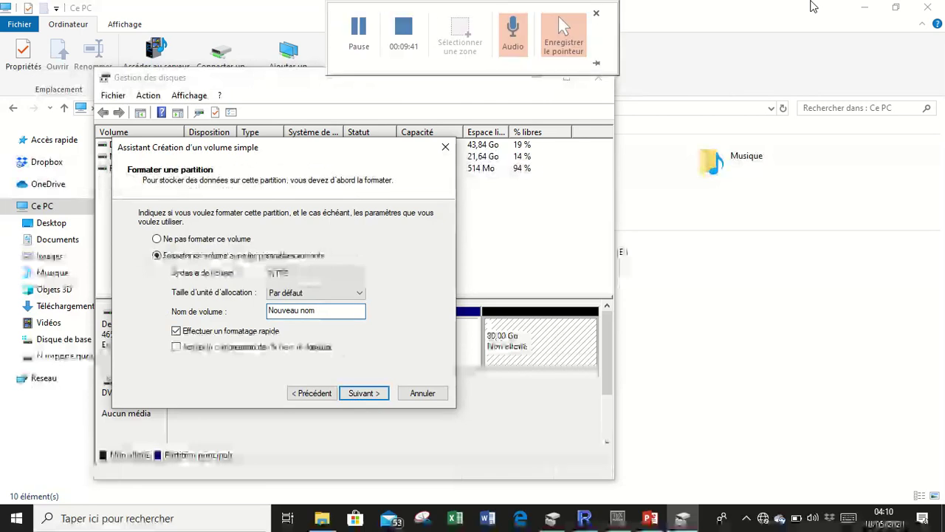
Name the new volume SAVOIR, keep the default allocation unit size with quick formatting, and create it
{"action": "key", "text": "BackSpace"}
{"action": "key", "text": "BackSpace"}
{"action": "key", "text": "BackSpace"}
{"action": "key", "text": "BackSpace"}
{"action": "key", "text": "BackSpace"}
{"action": "key", "text": "BackSpace"}
{"action": "key", "text": "BackSpace"}
{"action": "key", "text": "BackSpace"}
{"action": "key", "text": "BackSpace"}
{"action": "key", "text": "BackSpace"}
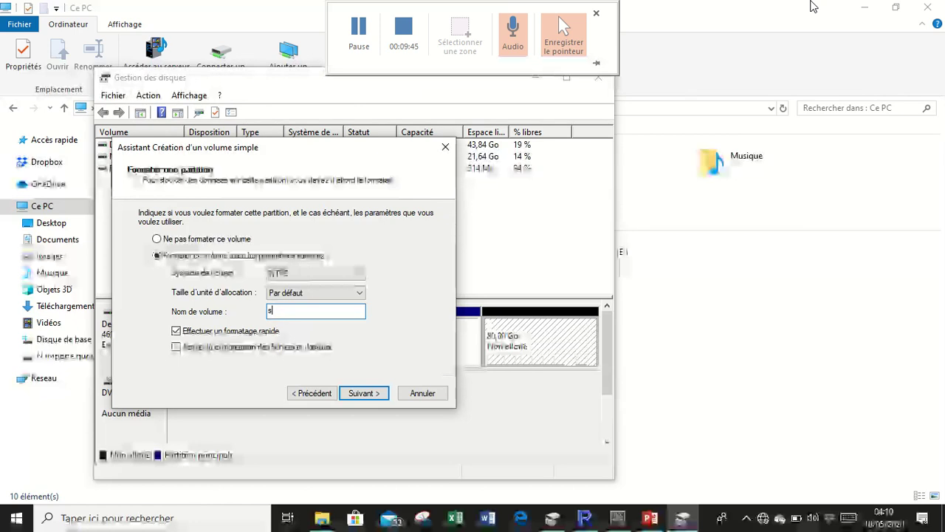
{"action": "type", "text": "AVOIR"}
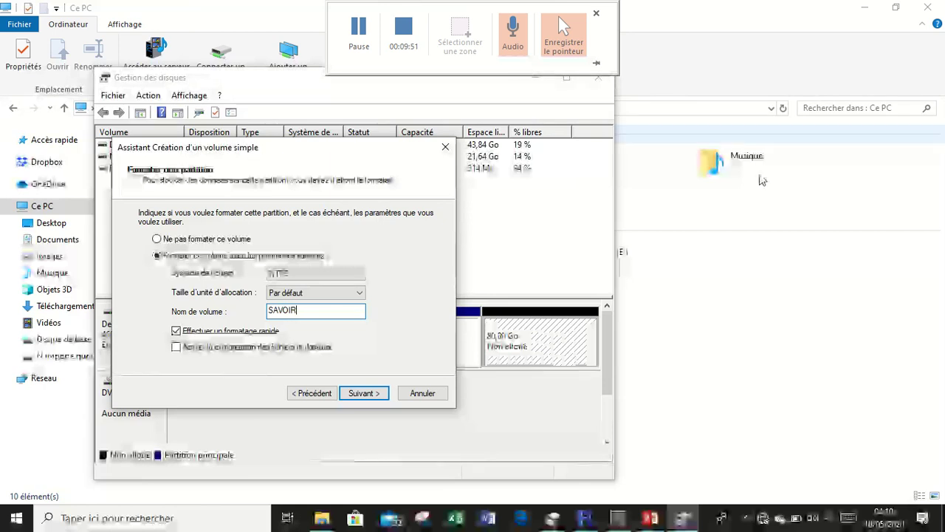
{"action": "left_click", "coordinate": [358, 393]}
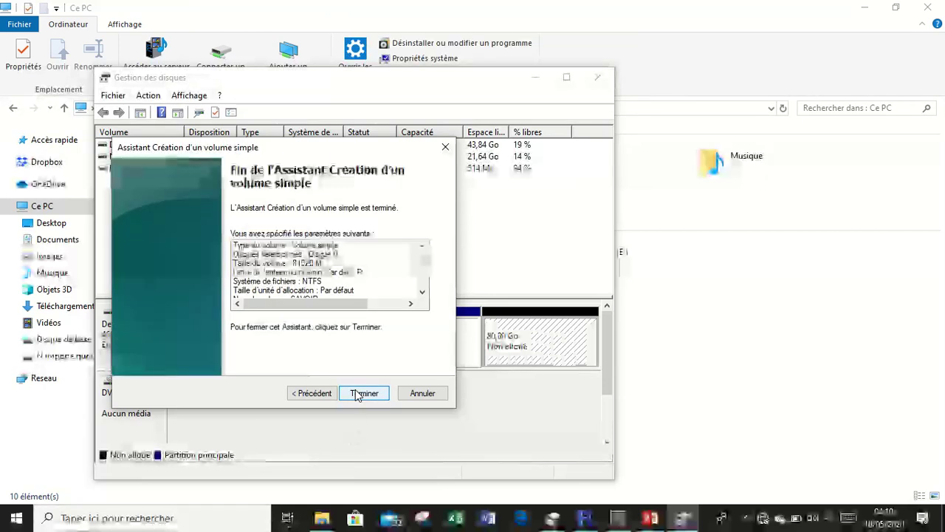
{"action": "left_click", "coordinate": [361, 394]}
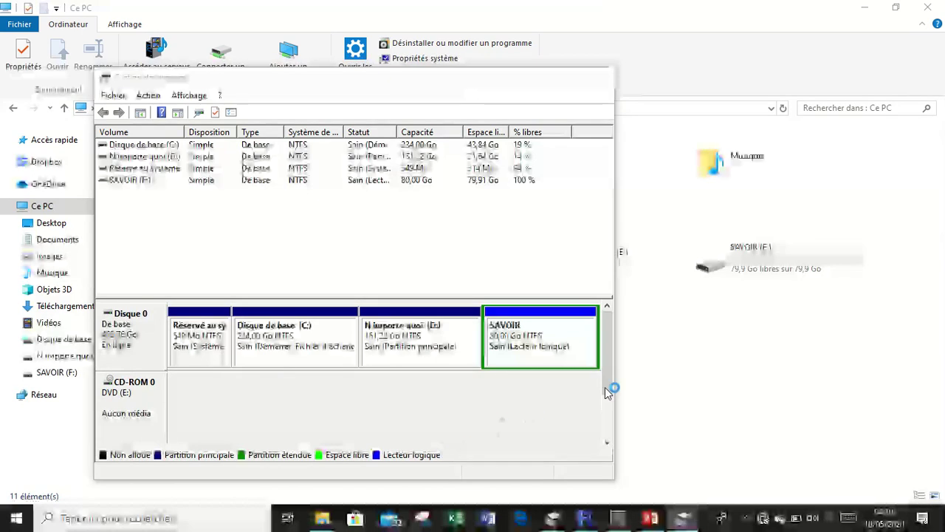
Check the drives in the Ce PC window and try to open the SAVOIR (F:) drive, closing the resulting message
{"action": "left_click", "coordinate": [725, 363]}
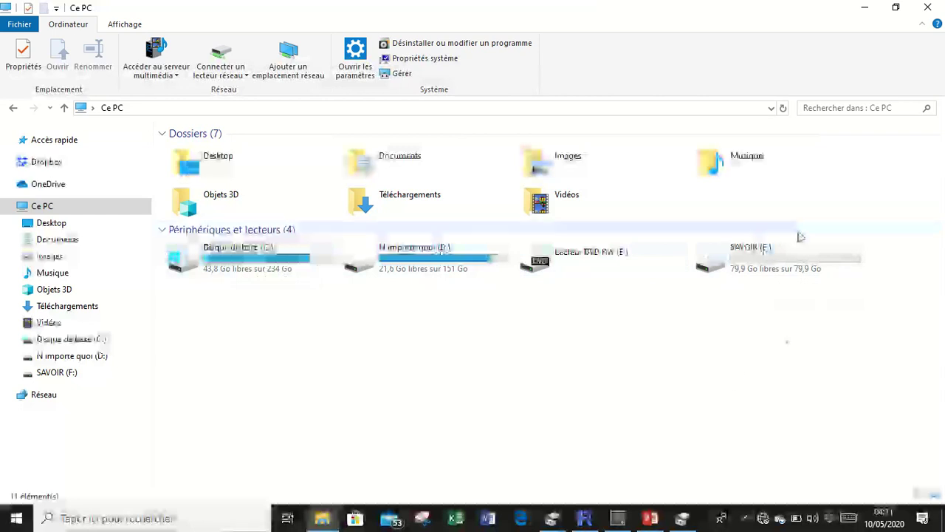
{"action": "mouse_move", "coordinate": [470, 6]}
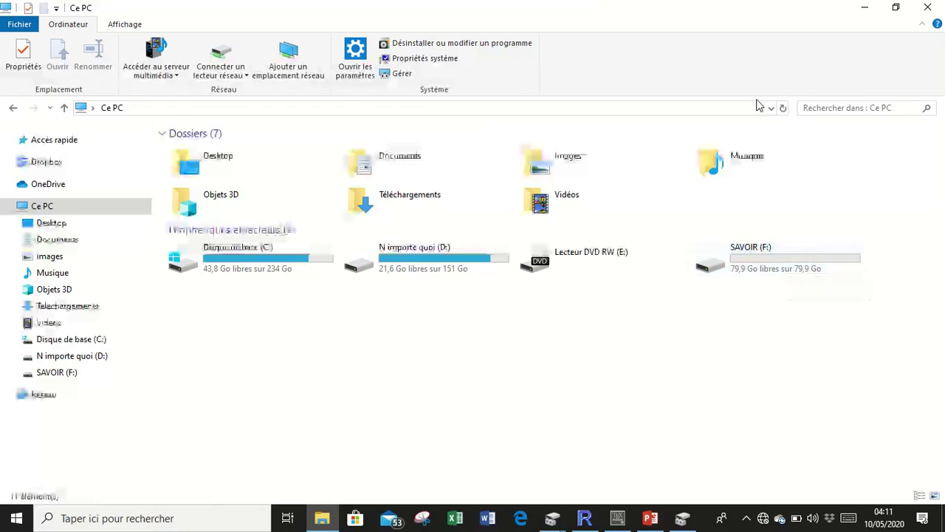
{"action": "mouse_move", "coordinate": [762, 270]}
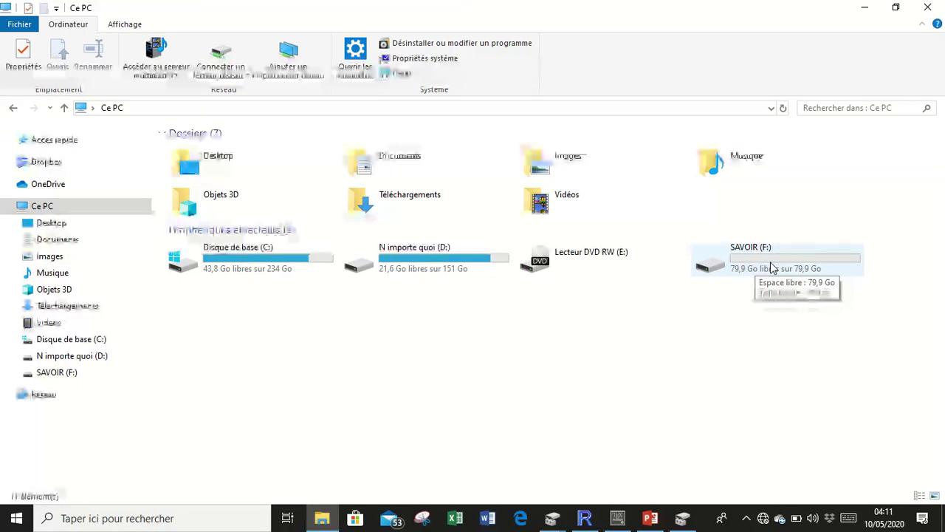
{"action": "double_click", "coordinate": [776, 270]}
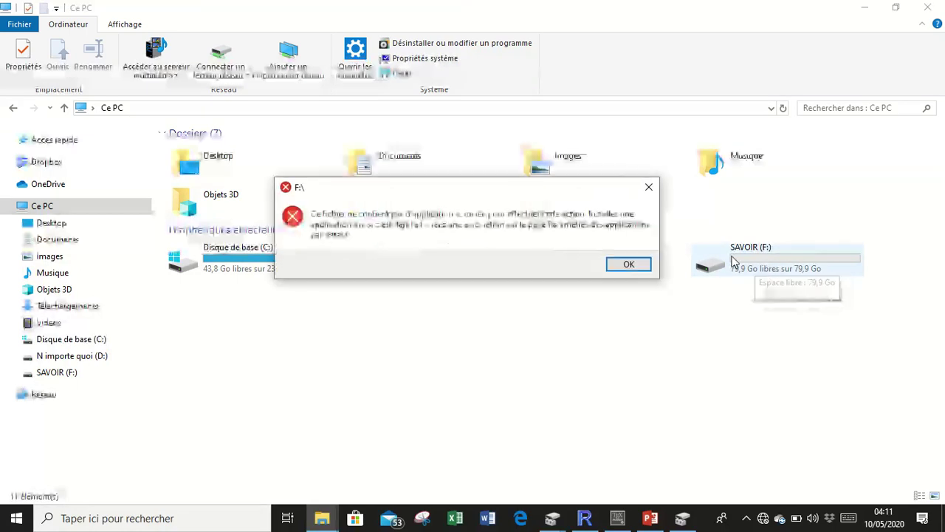
{"action": "left_click", "coordinate": [652, 188]}
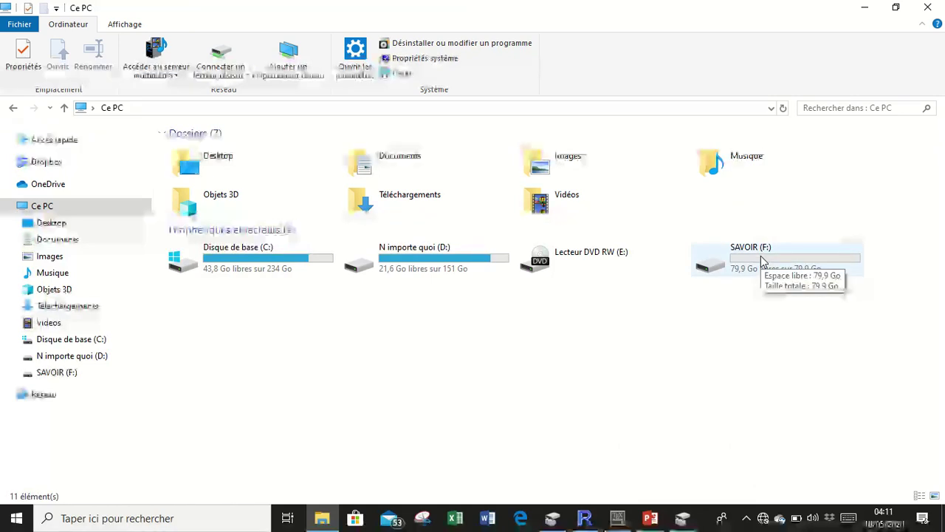
Return to disk management and delete the SAVOIR (F:) volume, accepting the loss of its data
{"action": "left_click", "coordinate": [683, 520]}
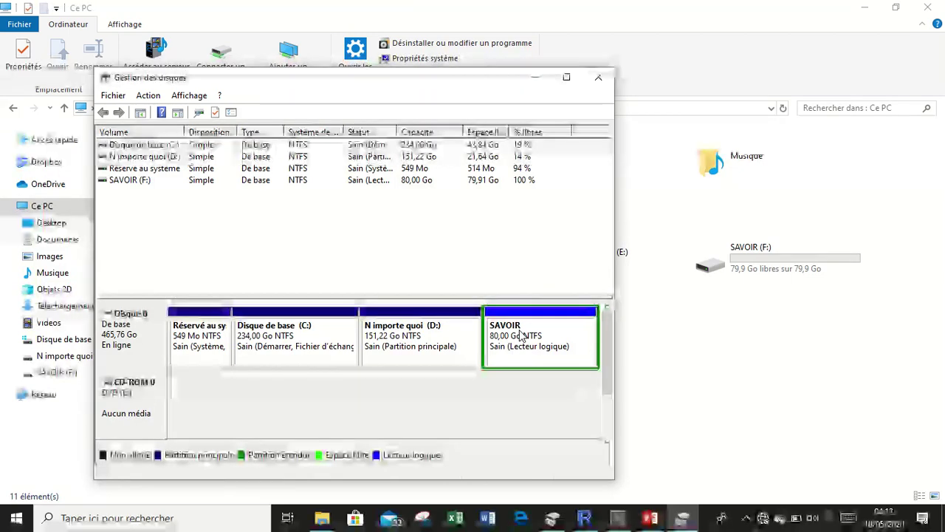
{"action": "right_click", "coordinate": [521, 336]}
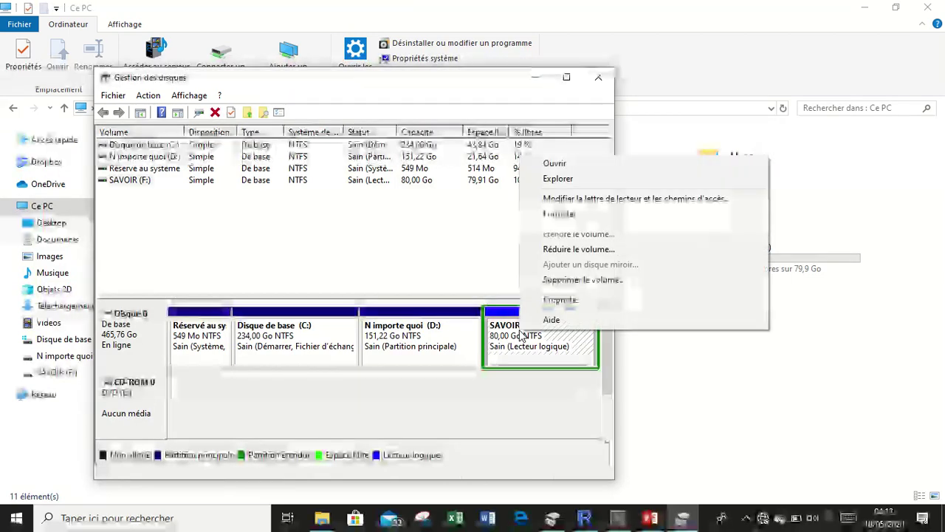
{"action": "left_click", "coordinate": [610, 282]}
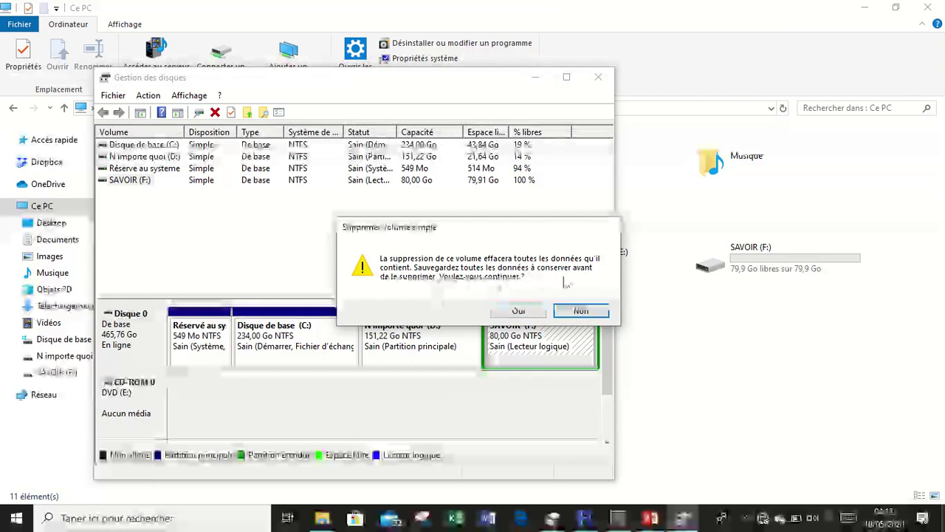
{"action": "left_click", "coordinate": [519, 311]}
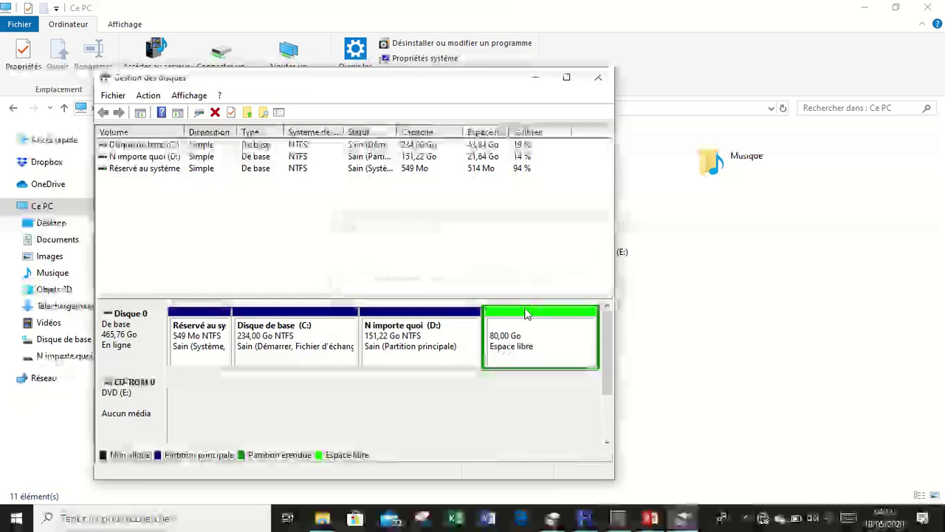
Check the remaining drives in Ce PC, and delete the 80 GB free-space partition in disk management
{"action": "left_click", "coordinate": [786, 297]}
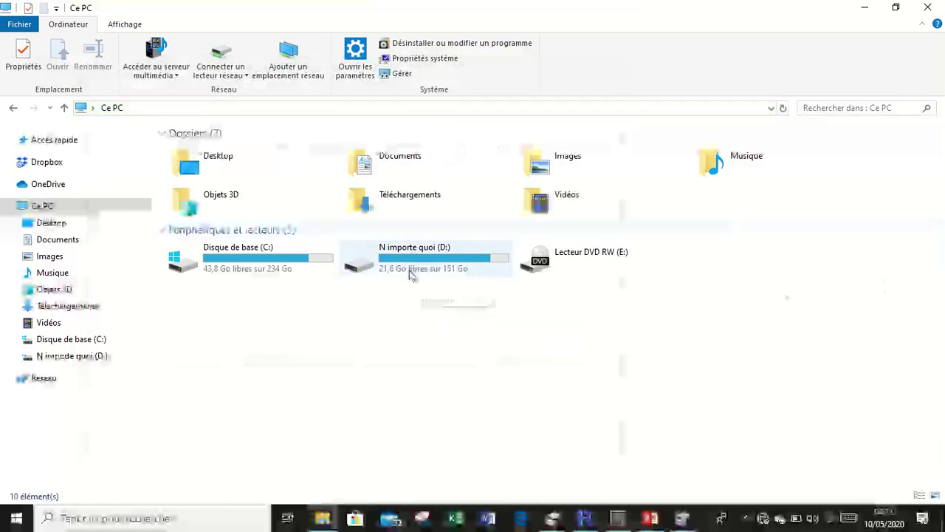
{"action": "left_click", "coordinate": [680, 517]}
{"action": "right_click", "coordinate": [531, 346]}
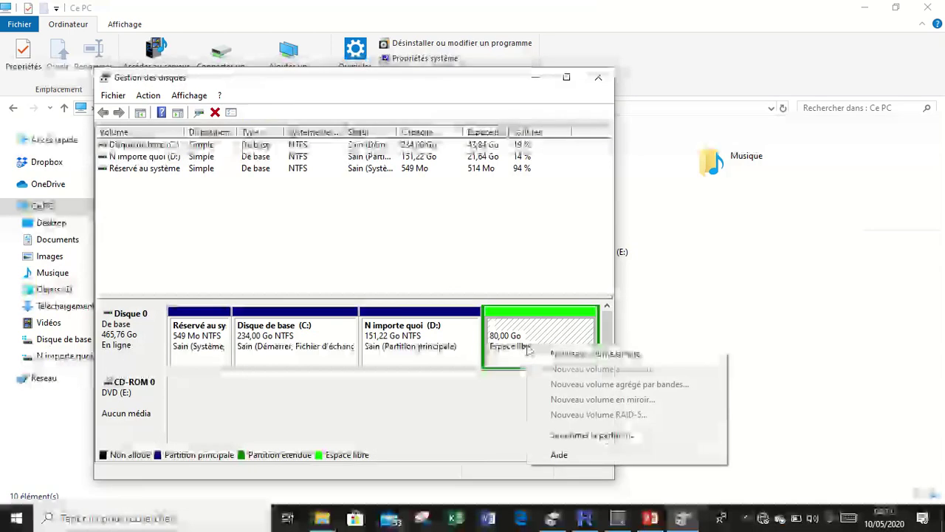
{"action": "left_click", "coordinate": [564, 440]}
{"action": "left_click", "coordinate": [515, 306]}
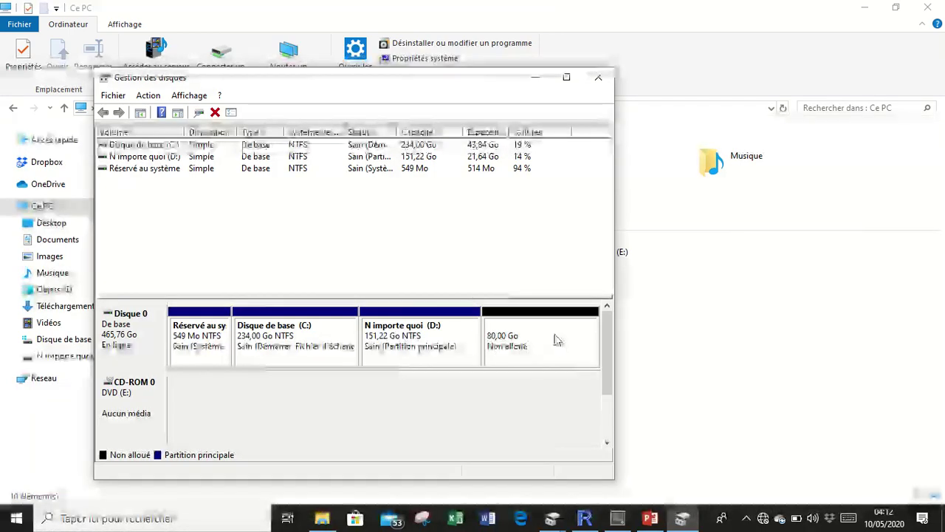
Extend the N importe quoi (D:) volume with all 81920 MB of the unallocated space on Disk 0 and finish the wizard
{"action": "right_click", "coordinate": [419, 341]}
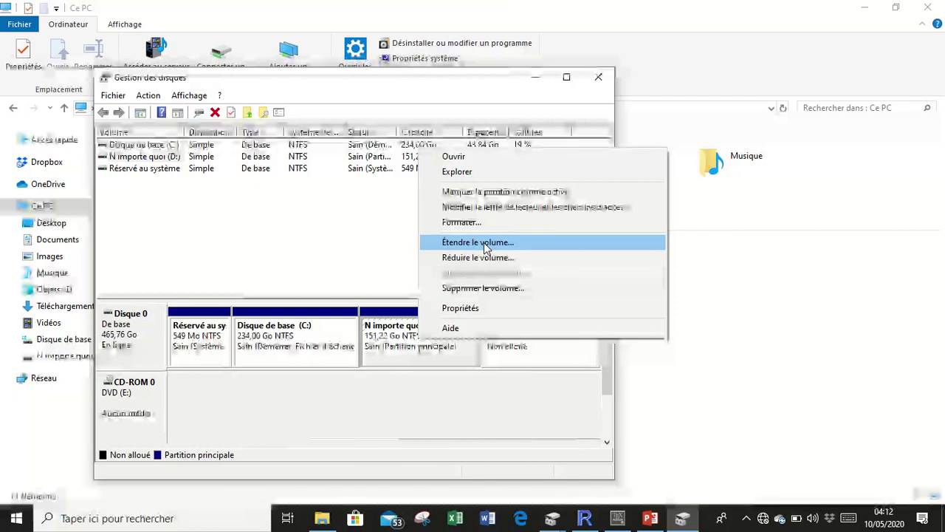
{"action": "left_click", "coordinate": [485, 245]}
{"action": "left_click", "coordinate": [348, 405]}
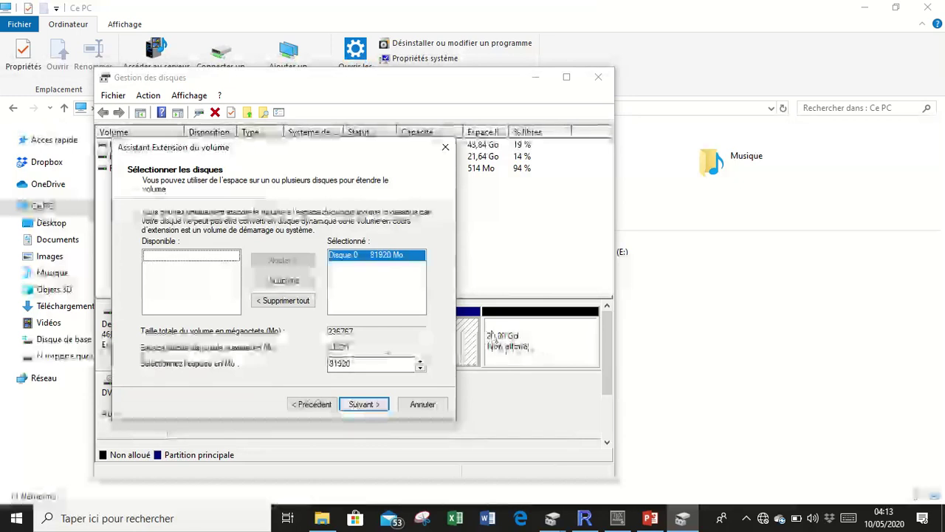
{"action": "left_click", "coordinate": [352, 404]}
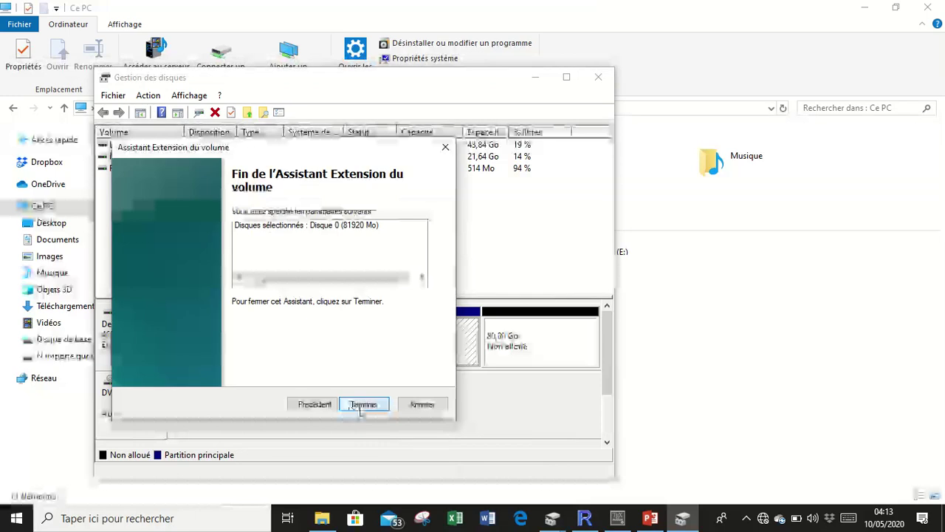
{"action": "left_click", "coordinate": [362, 407]}
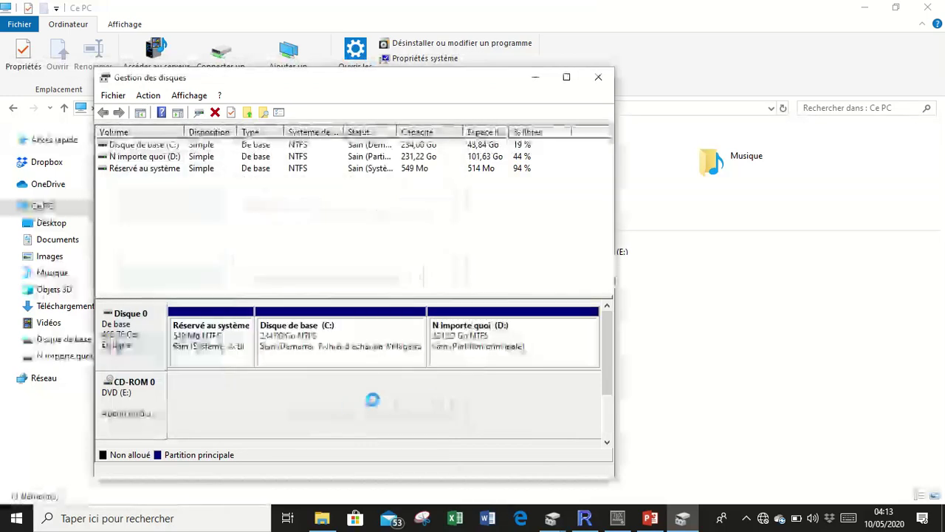
Close and reopen File Explorer, and show Ce PC to check the drives and the refreshed capacity of D:
{"action": "left_click", "coordinate": [711, 301]}
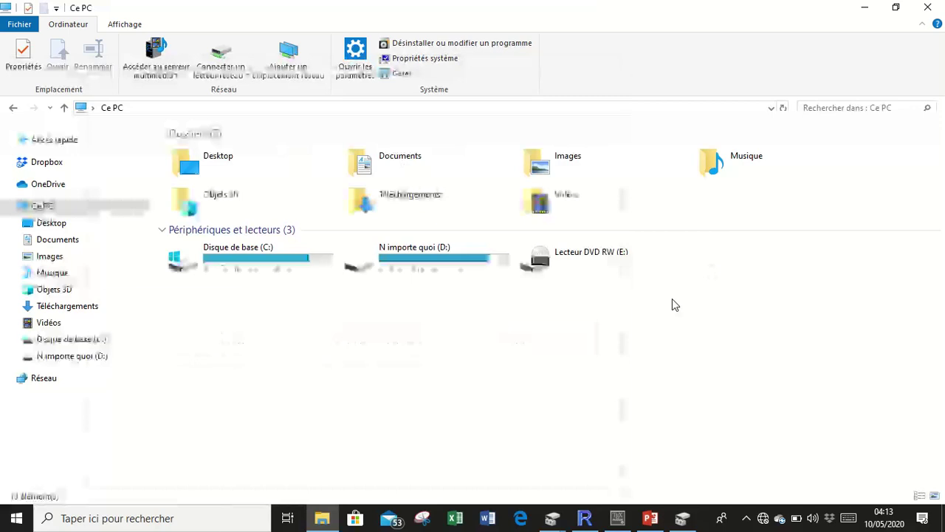
{"action": "left_click", "coordinate": [927, 7]}
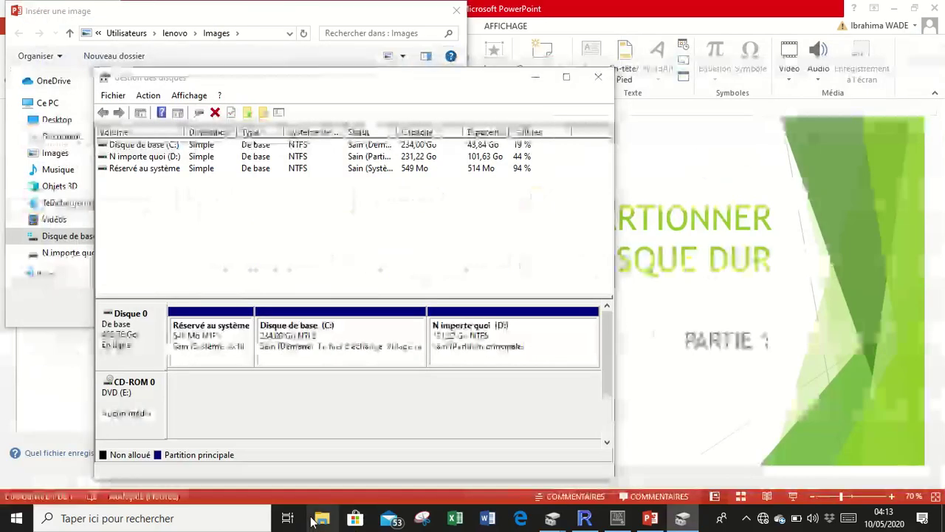
{"action": "left_click", "coordinate": [317, 519]}
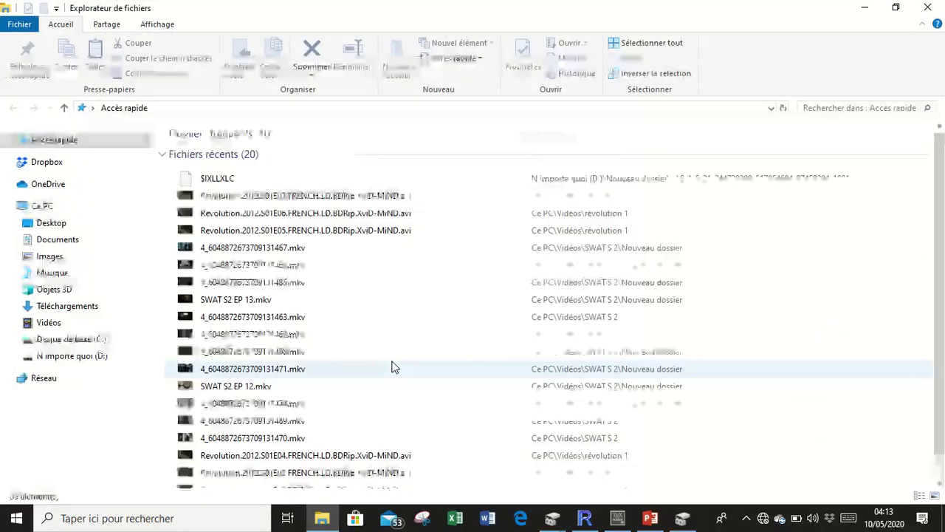
{"action": "left_click", "coordinate": [41, 205]}
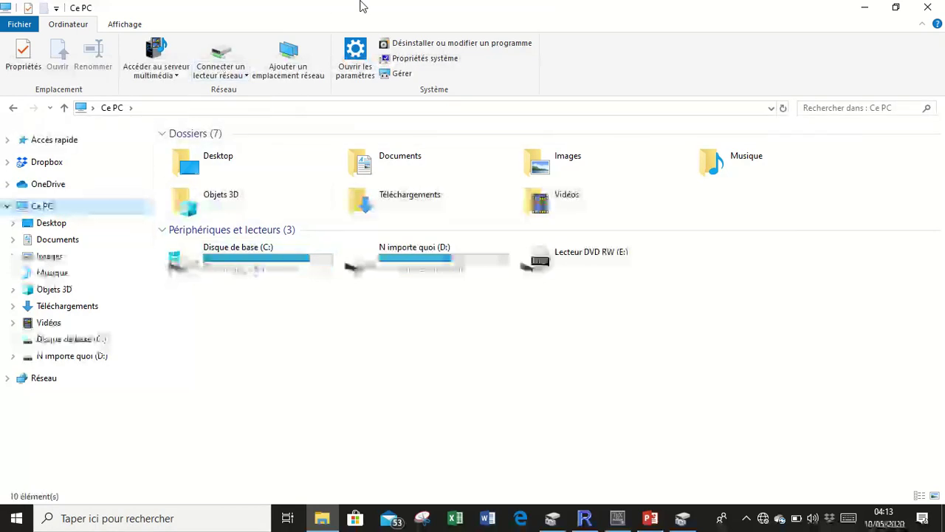
{"action": "mouse_move", "coordinate": [364, 4]}
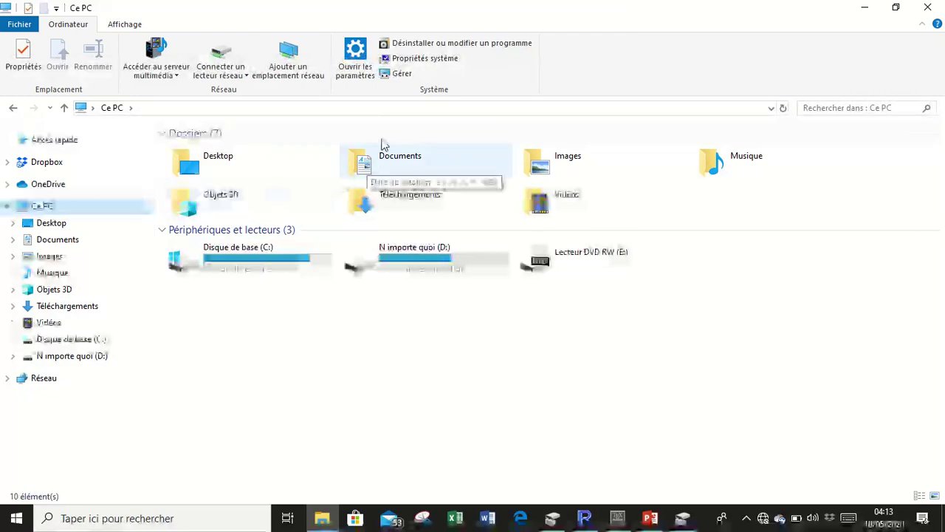
{"action": "mouse_move", "coordinate": [413, 6]}
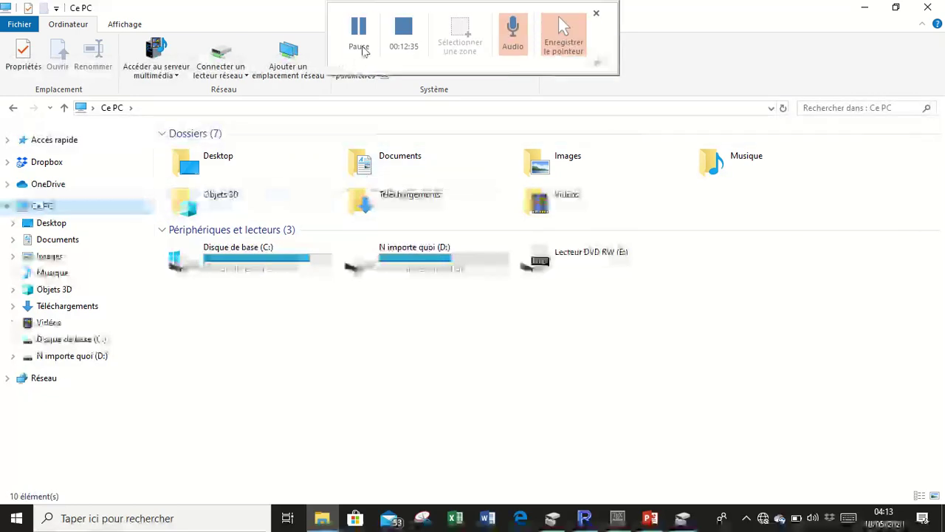